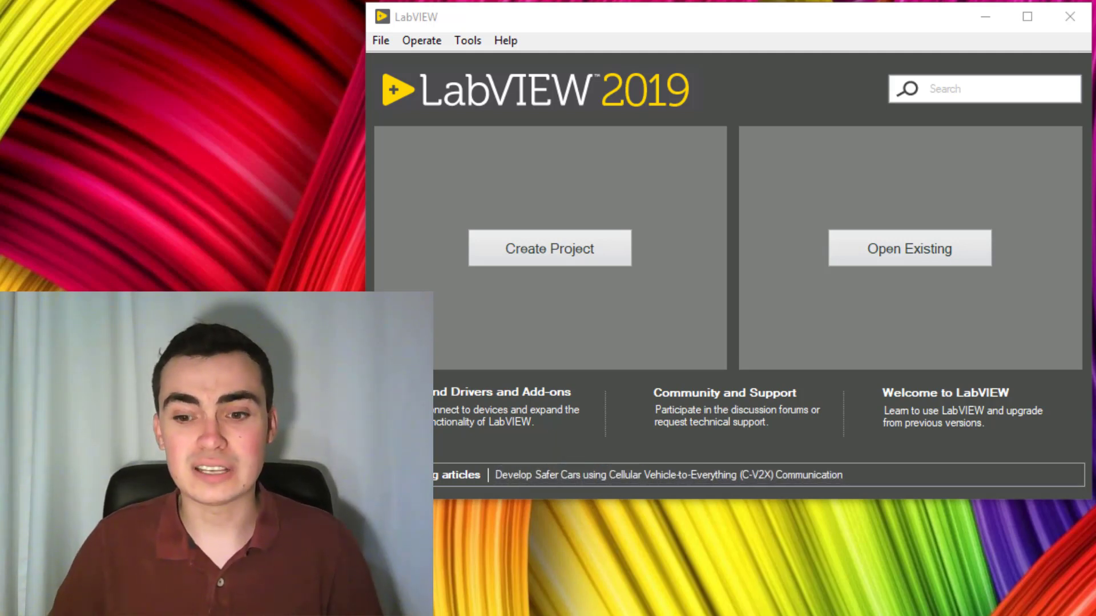
# Step: Show the Tools > Delacor > DQMH > Module submenu with Add New DQMH Module
pyautogui.click(478, 45)
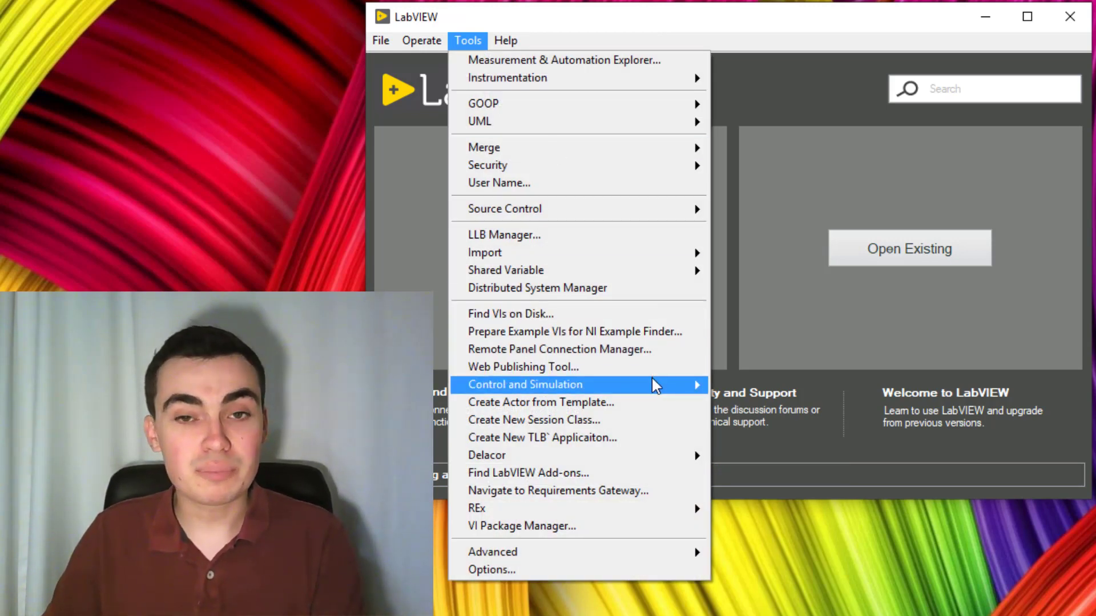
pyautogui.moveTo(654, 380)
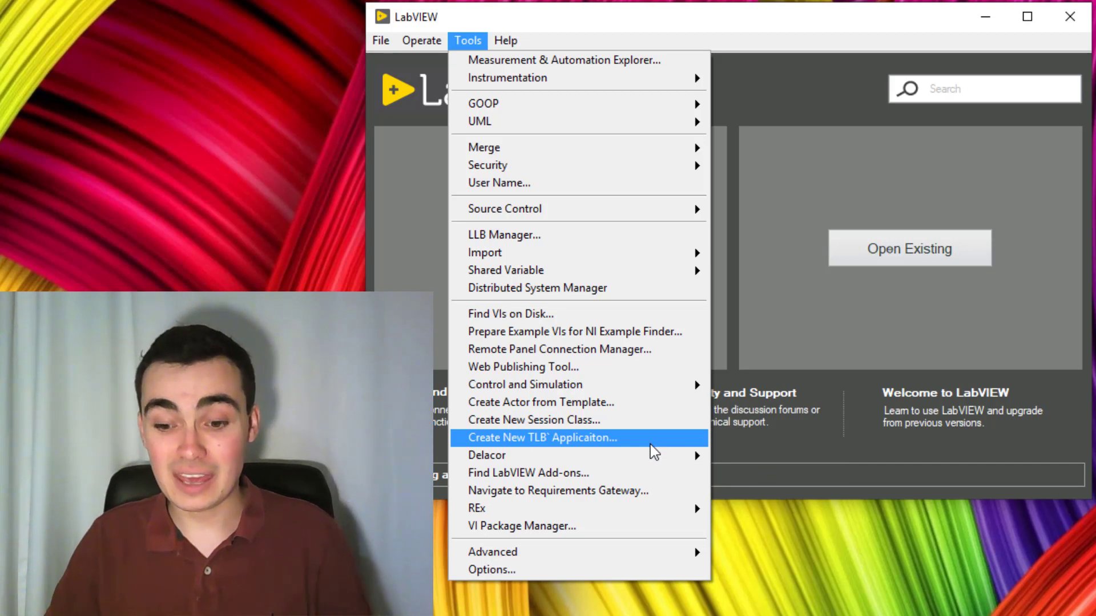
pyautogui.moveTo(649, 461)
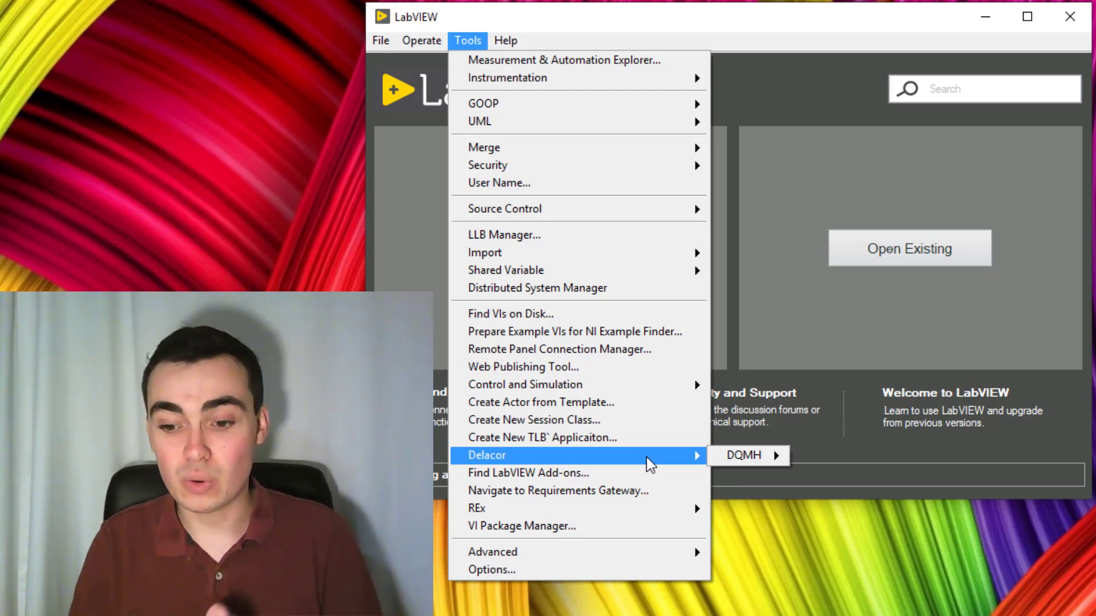
pyautogui.moveTo(743, 454)
pyautogui.moveTo(856, 475)
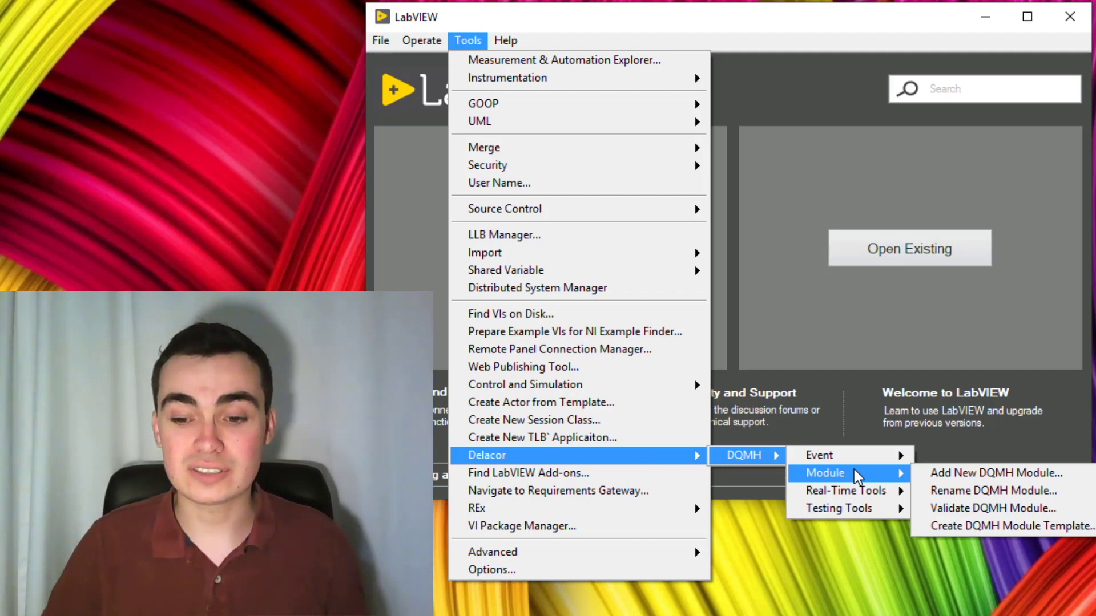
# Step: Show the Help > Delacor submenu with DQMH Help and Subscribe to DQMH Newsletter
pyautogui.moveTo(505, 40)
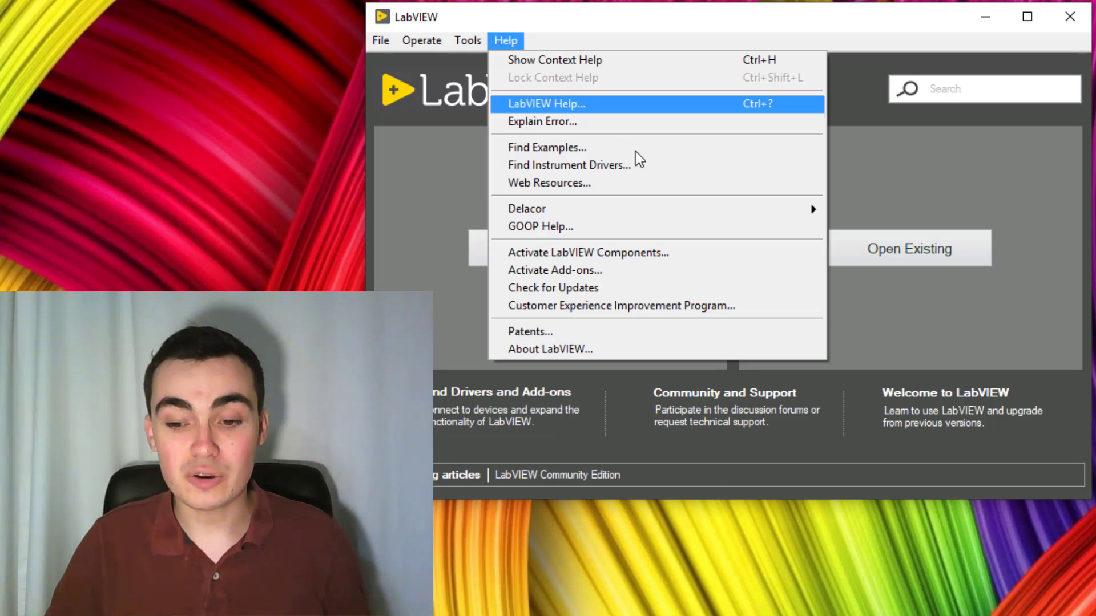
pyautogui.moveTo(737, 217)
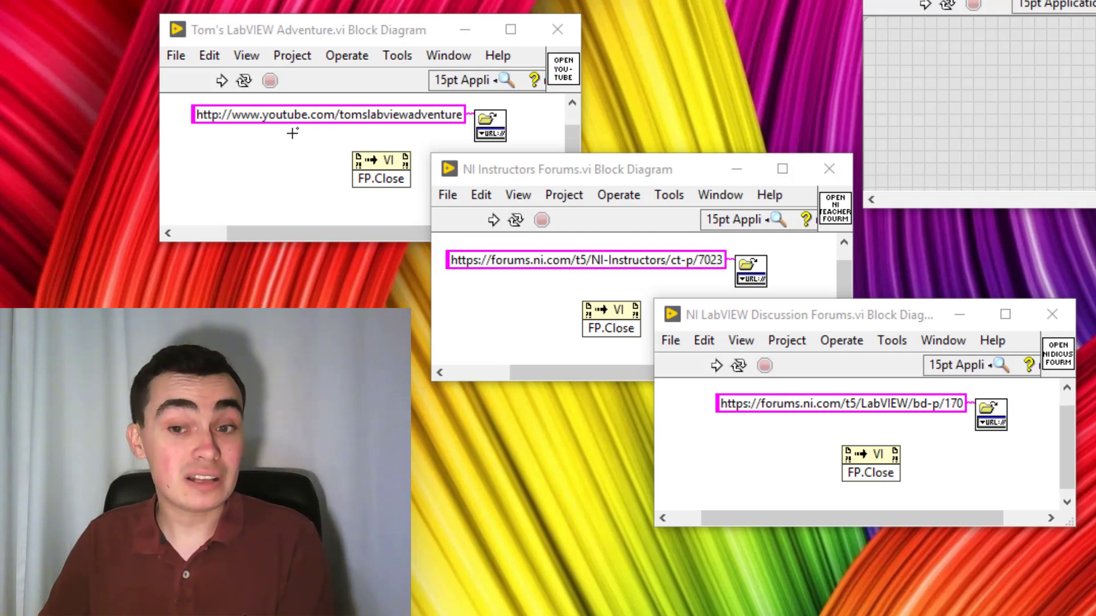
# Step: Bring the YouTube-link diagram forward, toggle context help on and off, and inspect its URL constant
pyautogui.click(487, 136)
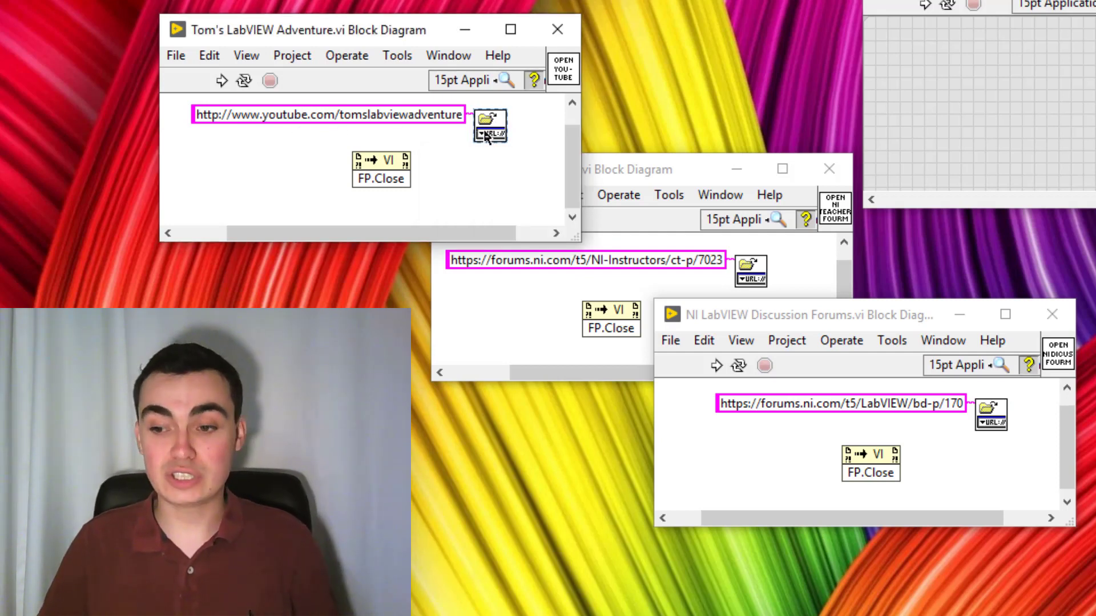
pyautogui.hotkey('ctrl', 'h')
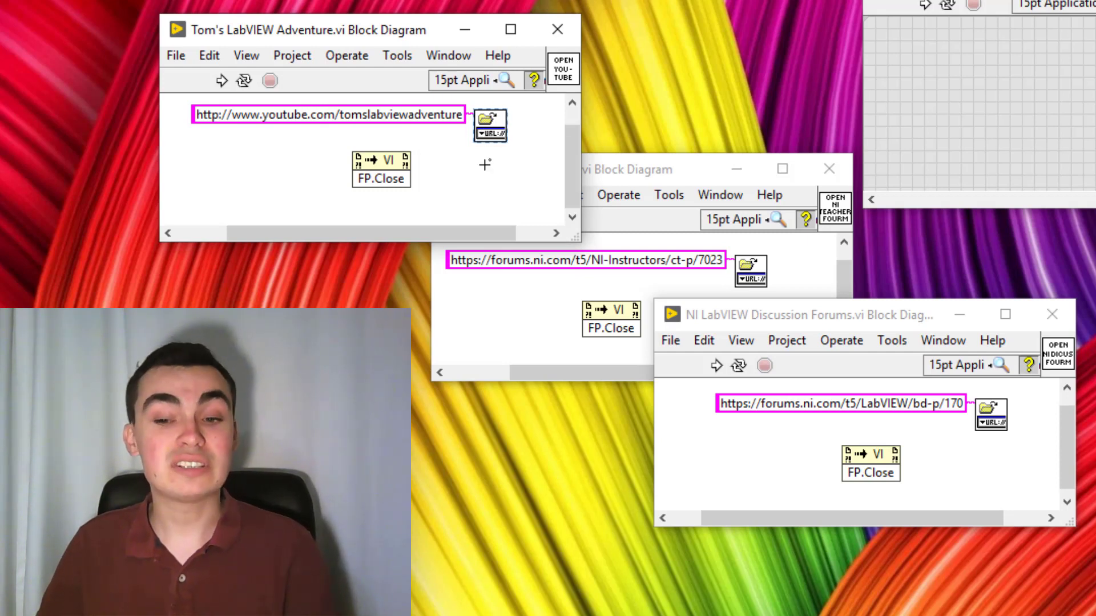
pyautogui.hotkey('ctrl', 'h')
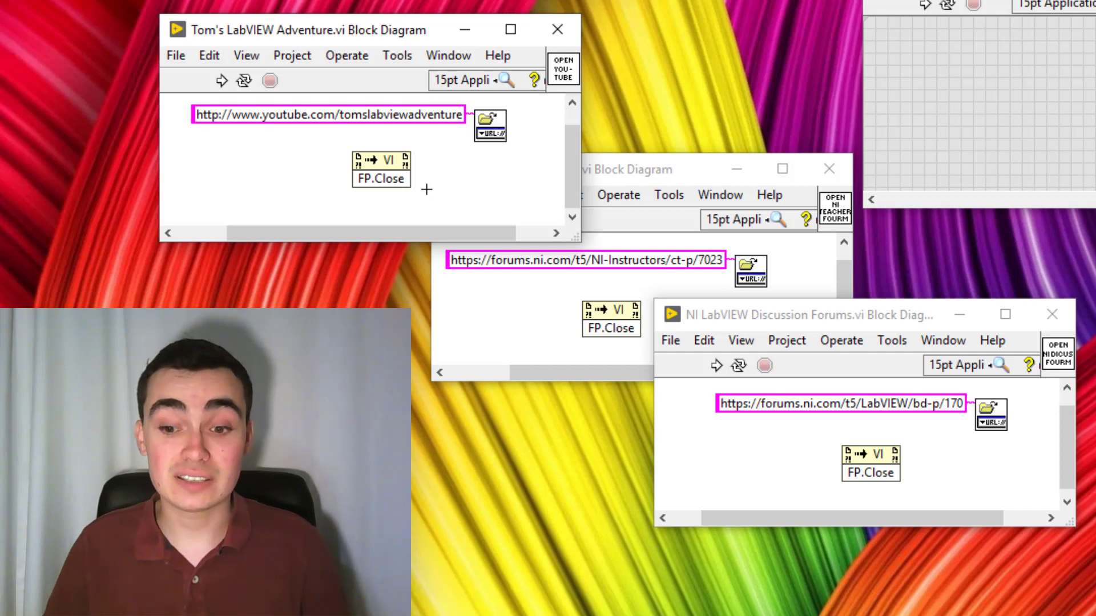
pyautogui.click(343, 117)
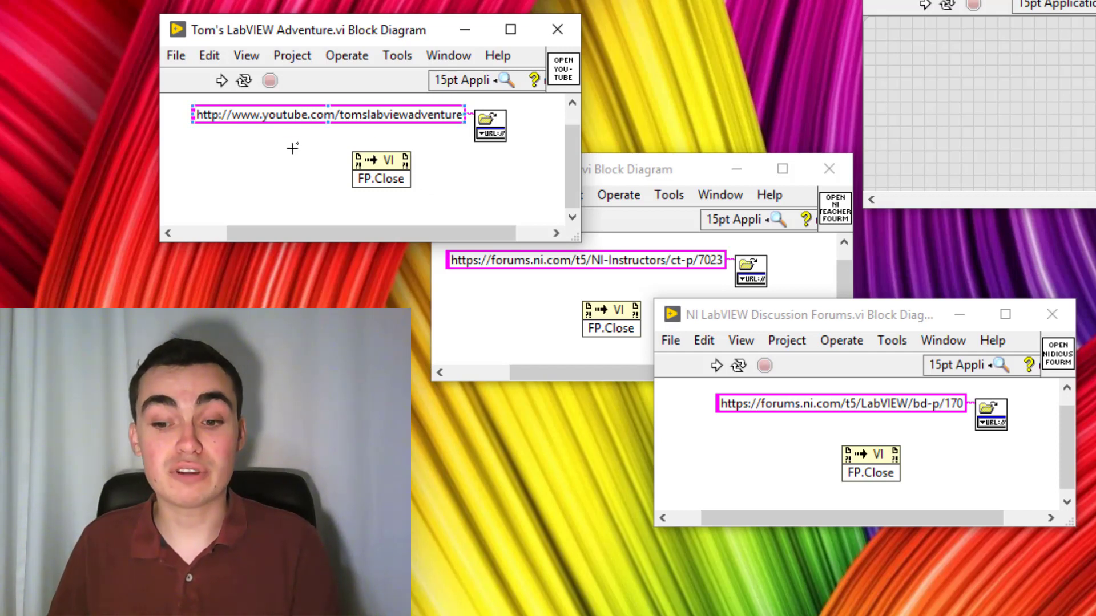
pyautogui.click(427, 187)
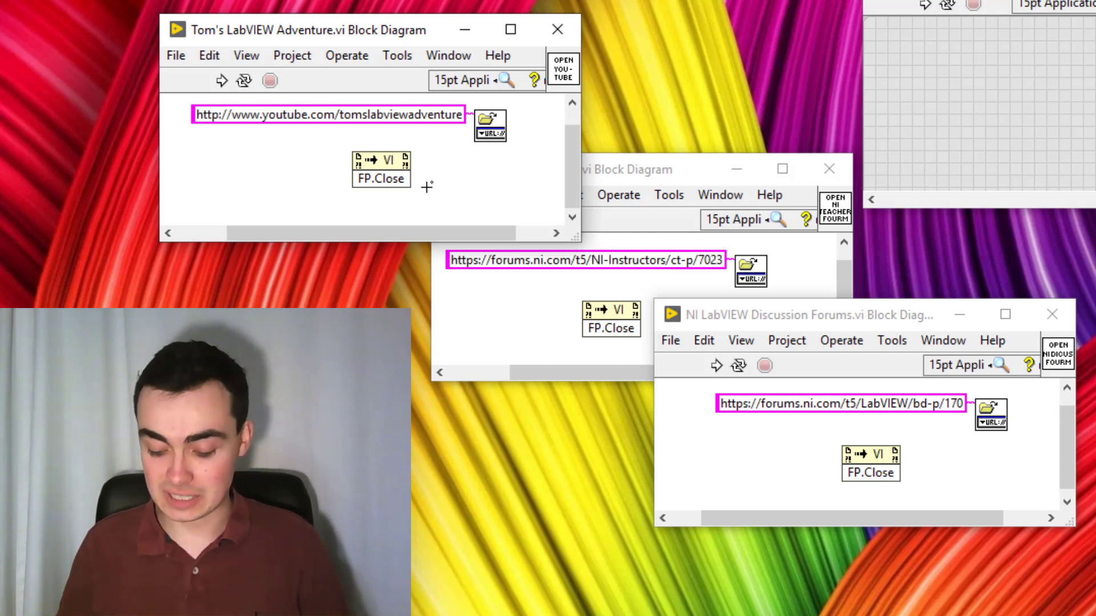
# Step: Review the VI's Execution properties, Run when opened and Auto handle menus at launch, and accept them
pyautogui.hotkey('ctrl', 'i')
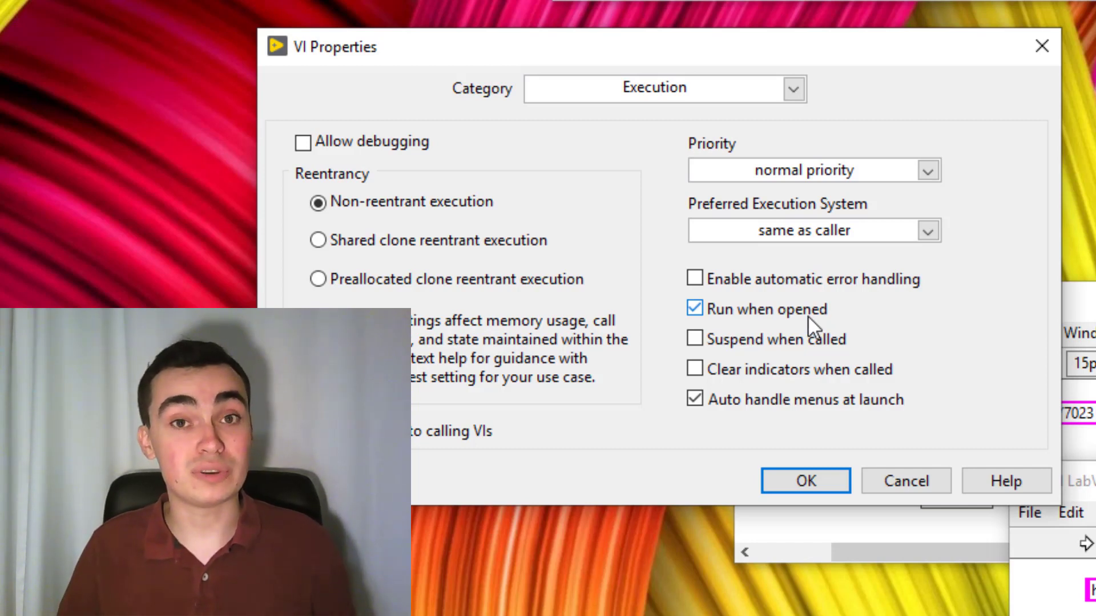
pyautogui.click(798, 481)
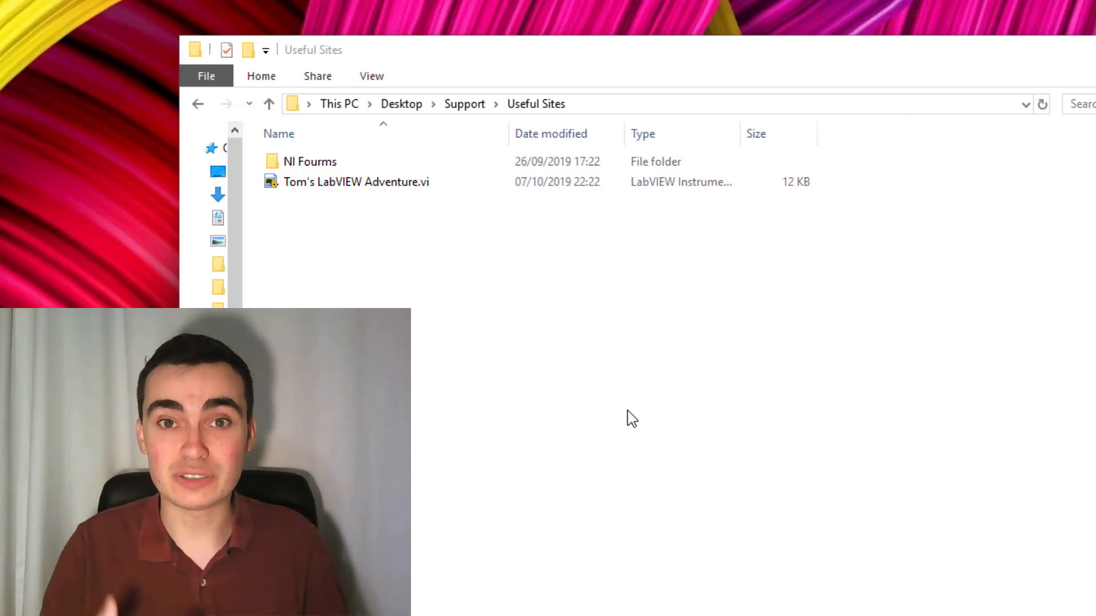
# Step: Launch Tom's LabVIEW Adventure.vi, then NI LabVIEW Discussion Forums.vi from the NI Fourms folder
pyautogui.click(517, 188)
pyautogui.doubleClick(516, 188)
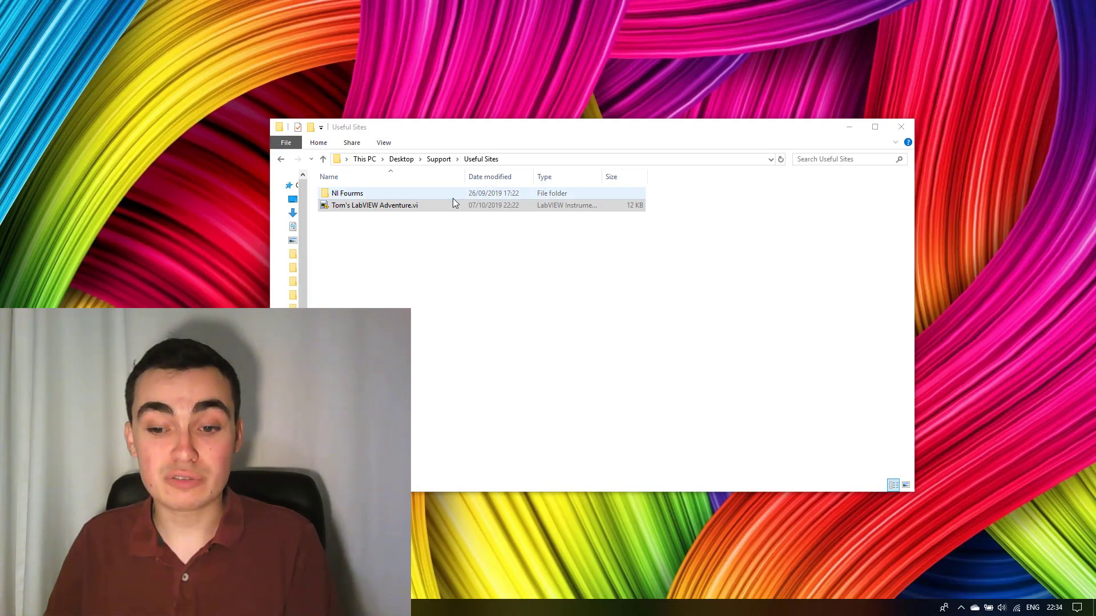
pyautogui.doubleClick(454, 194)
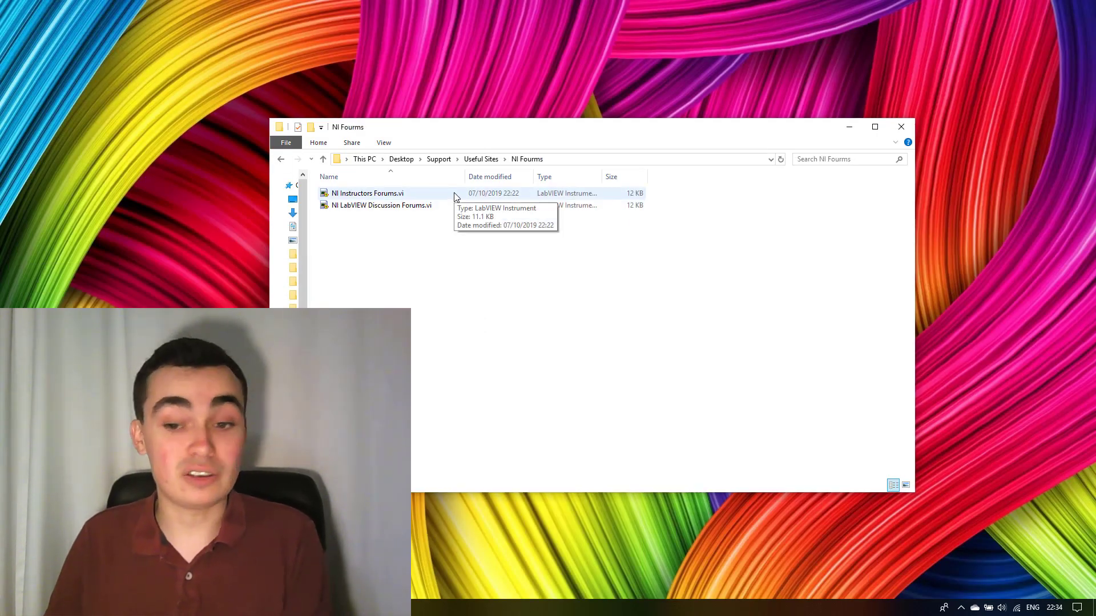
pyautogui.doubleClick(456, 205)
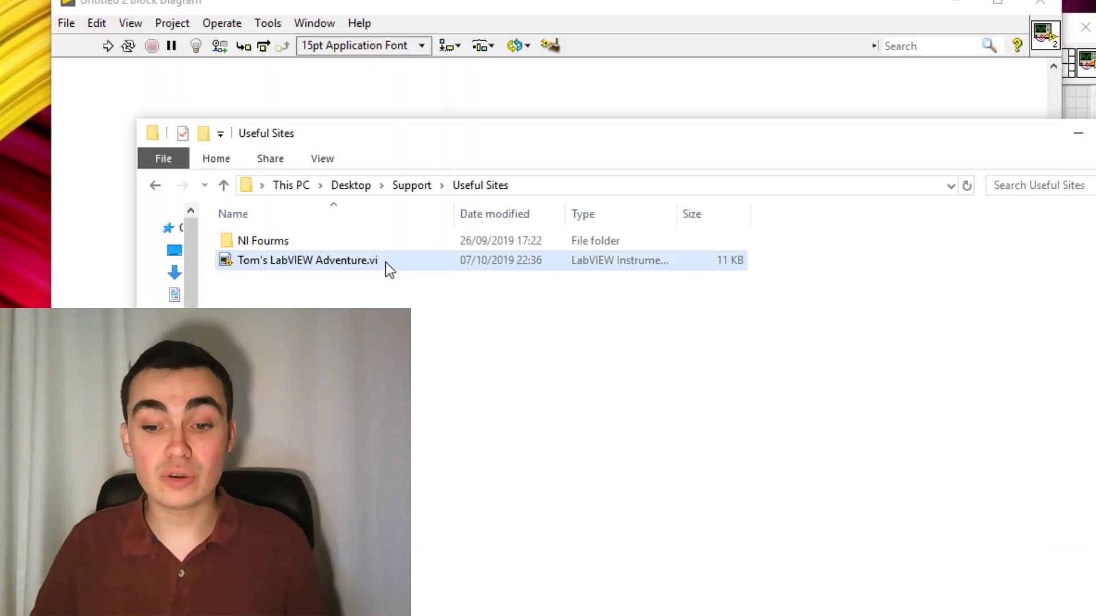
# Step: Select both items in the Desktop Support folder
pyautogui.moveTo(386, 261); pyautogui.dragTo(270, 143)
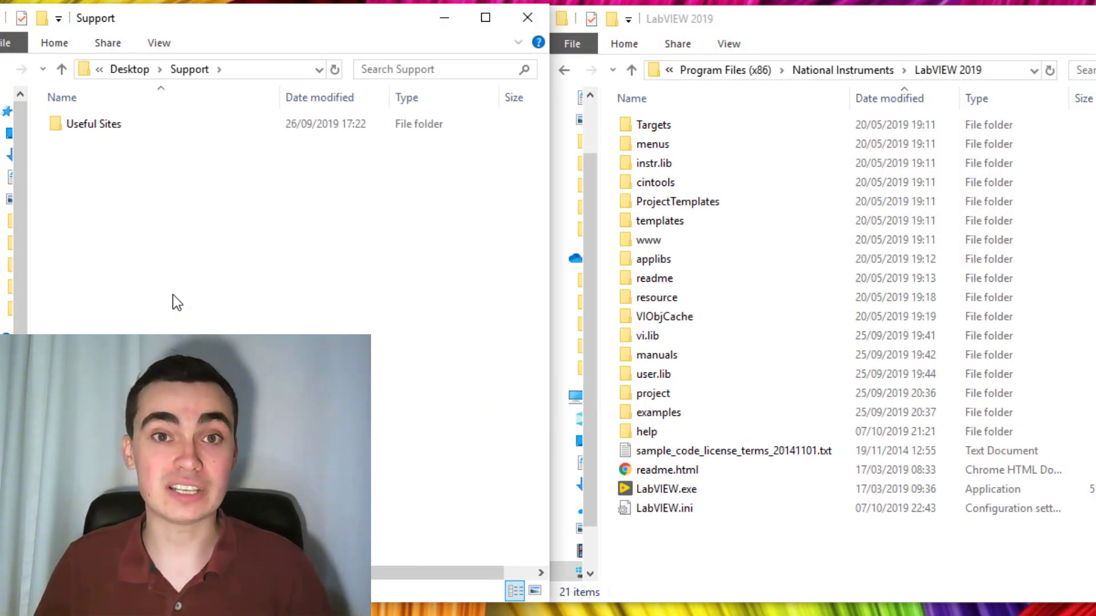
pyautogui.doubleClick(145, 132)
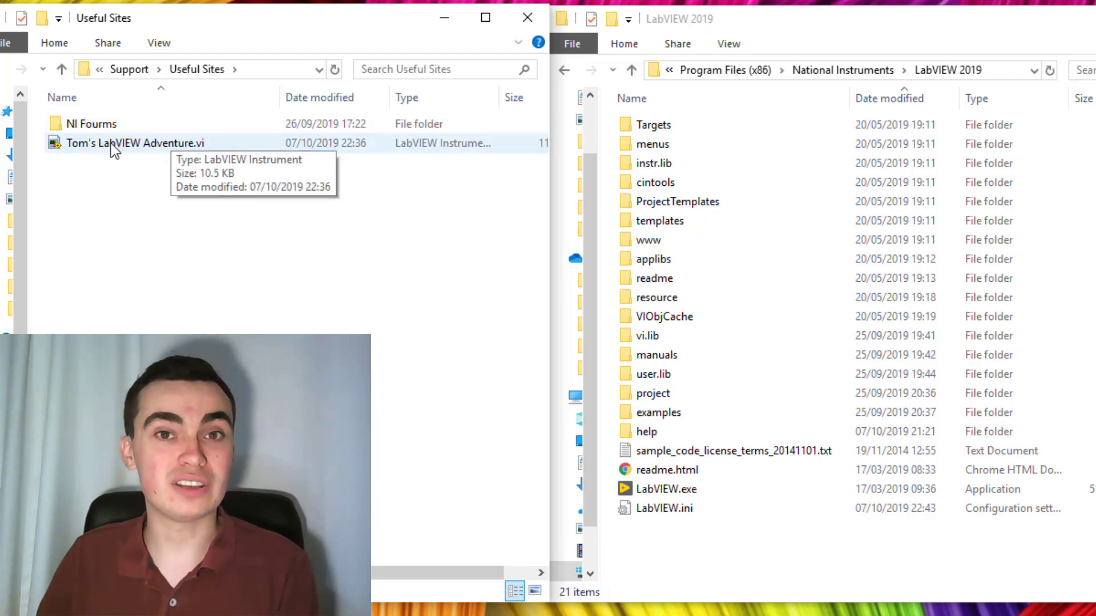
pyautogui.doubleClick(109, 125)
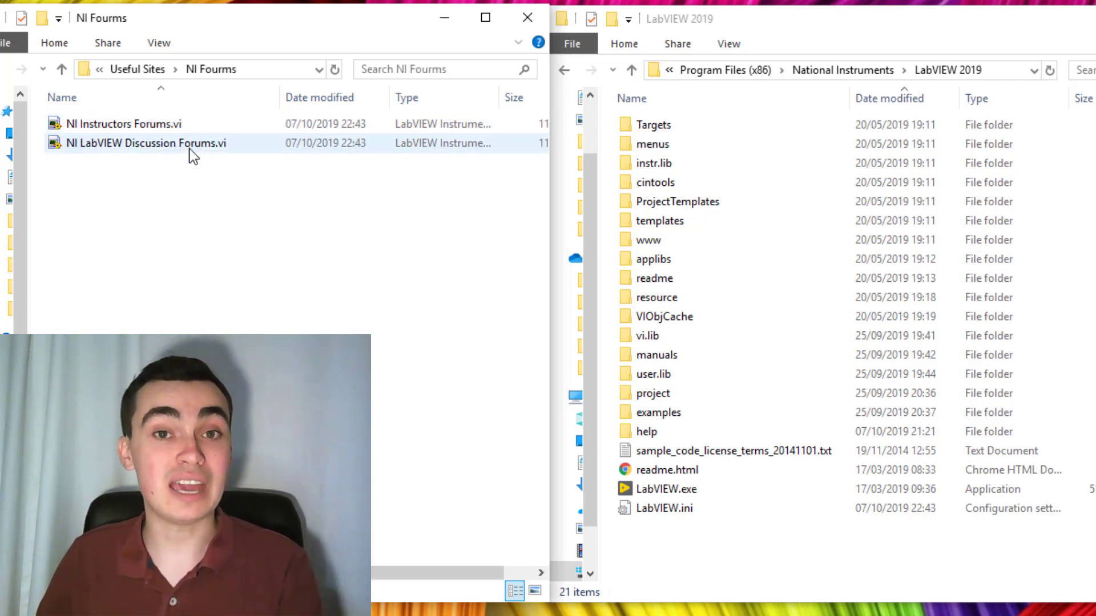
pyautogui.click(141, 69)
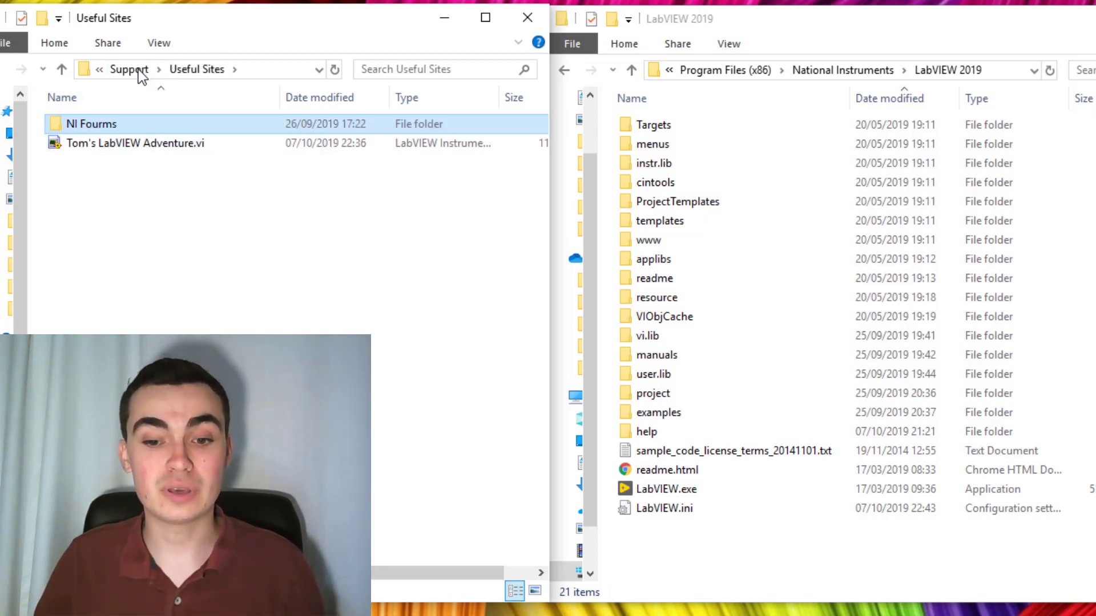
pyautogui.click(123, 69)
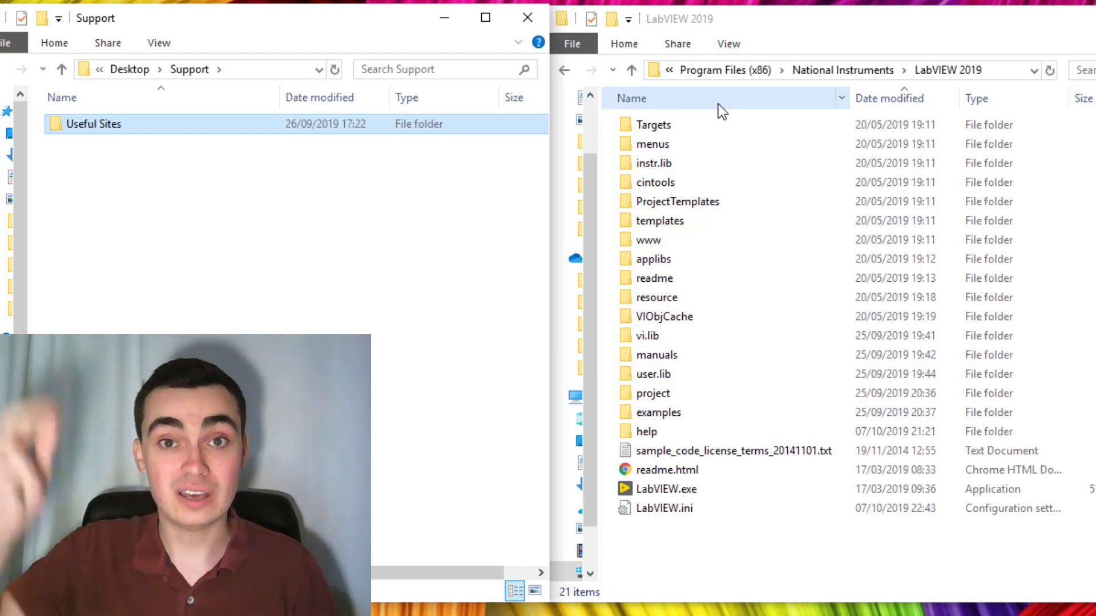
# Step: Create a new folder named 'wizard' in the LabVIEW 2019 directory
pyautogui.click(774, 564)
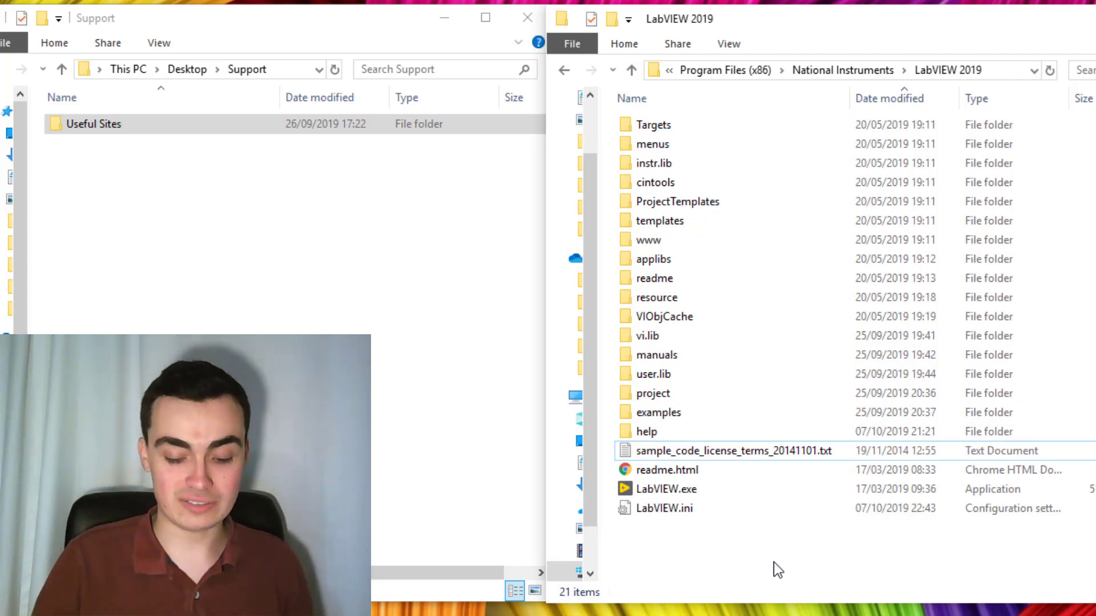
pyautogui.hotkey('ctrl', 'shift', 'n')
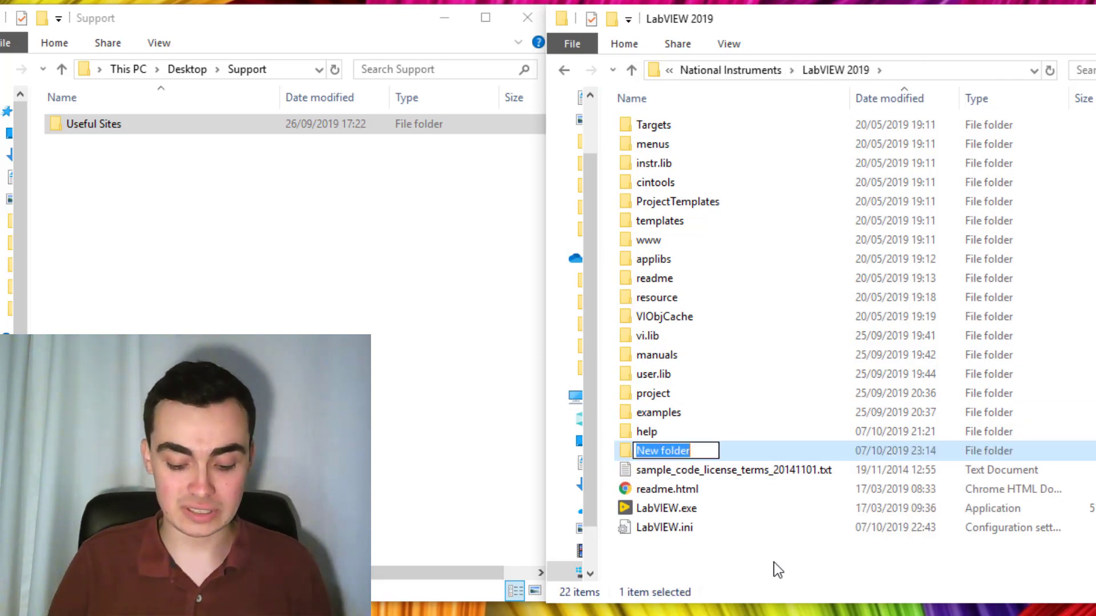
pyautogui.write('wizard')
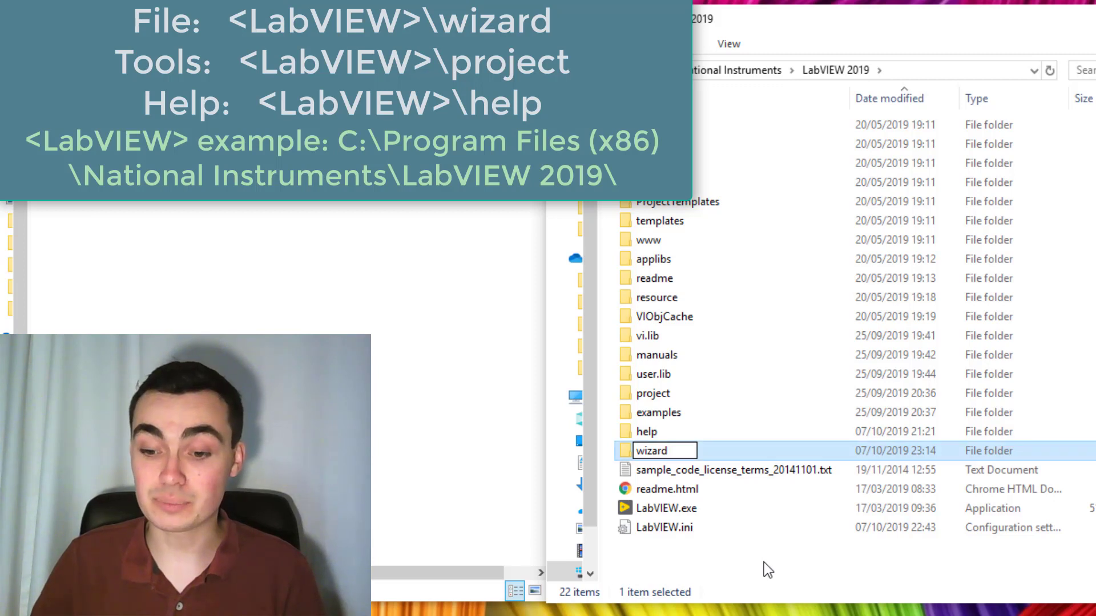
pyautogui.click(764, 563)
# Step: Paste Useful Sites into the wizard folder and browse into its NI Fourms subfolder
pyautogui.doubleClick(714, 450)
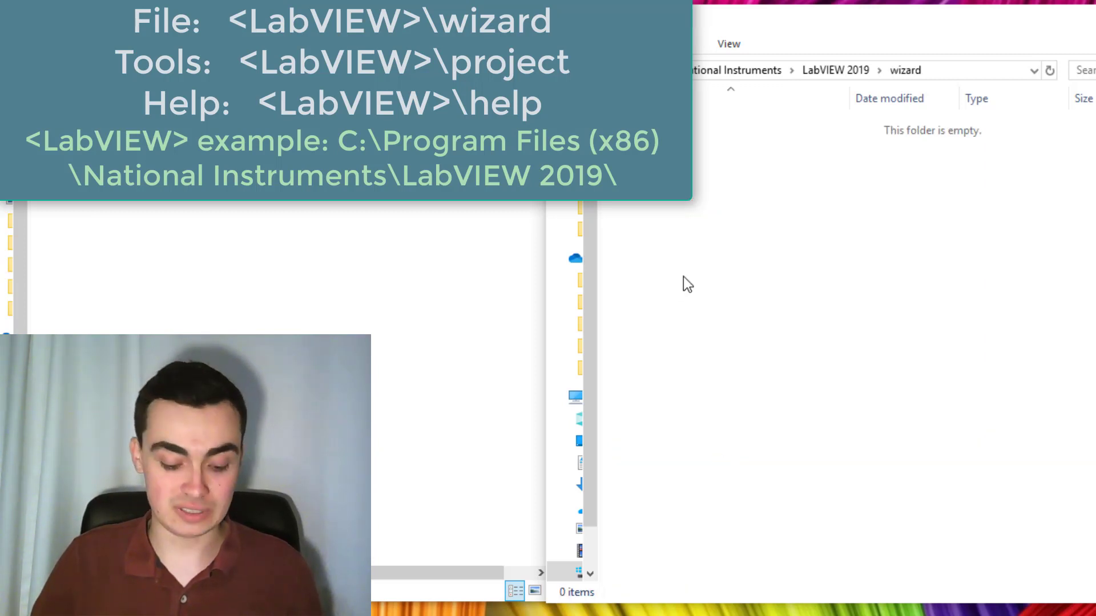
pyautogui.hotkey('ctrl', 'v')
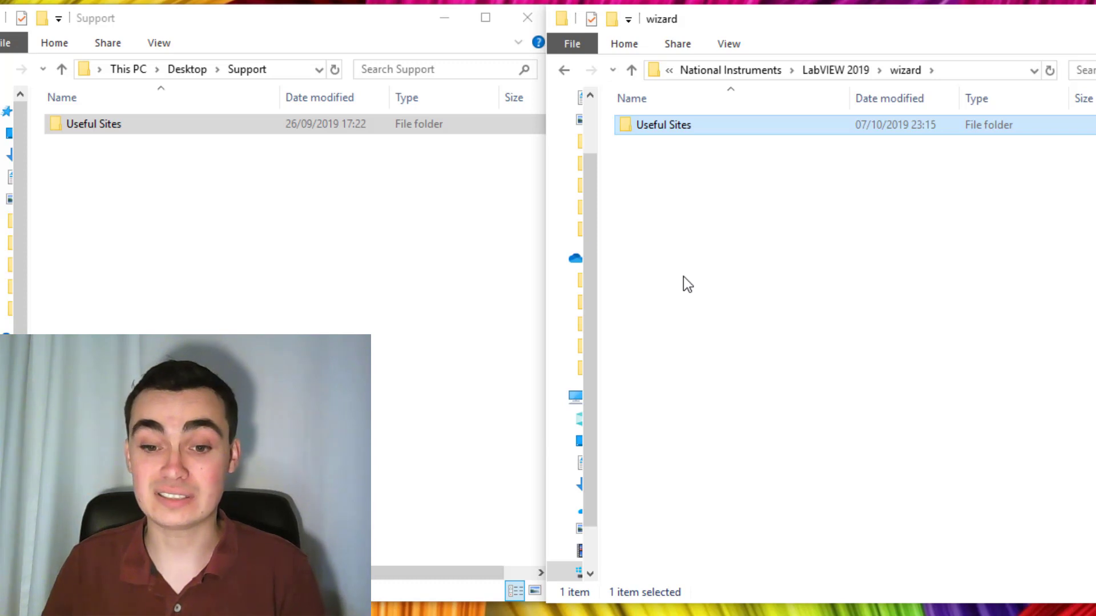
pyautogui.click(721, 251)
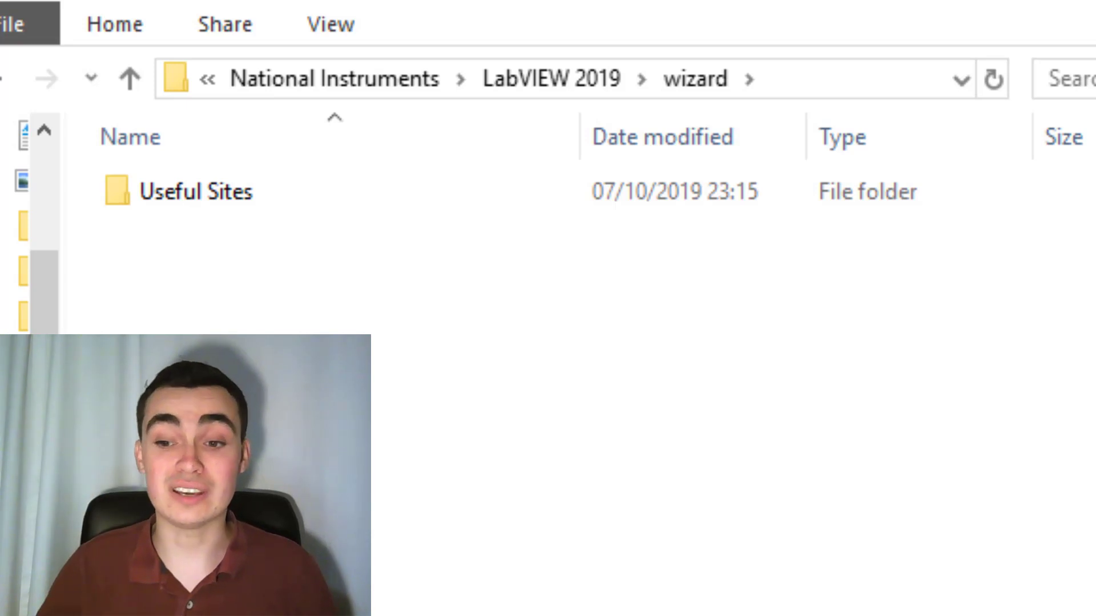
pyautogui.doubleClick(374, 206)
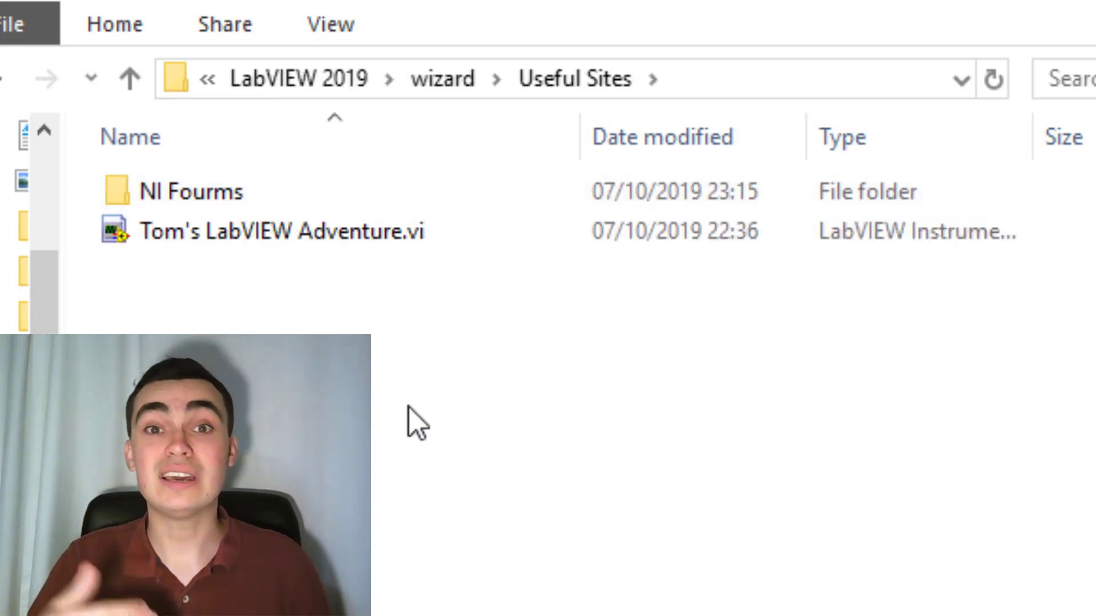
pyautogui.doubleClick(487, 180)
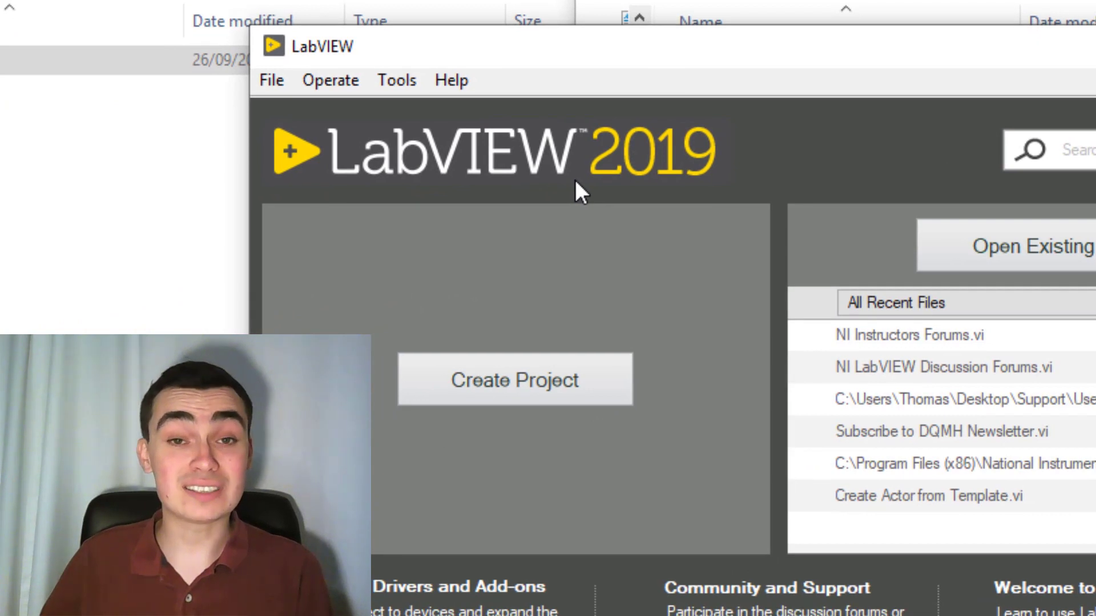
# Step: Check that File > Useful Sites lists NI Fourms and Tom's LabVIEW Adventure in LabVIEW
pyautogui.click(263, 80)
pyautogui.moveTo(410, 190)
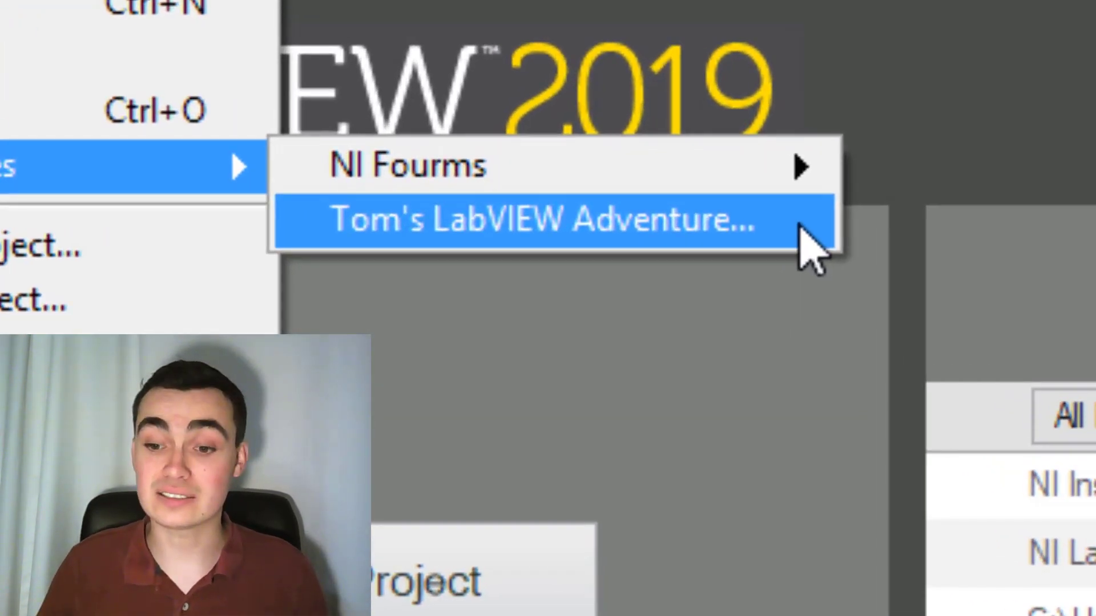
pyautogui.moveTo(807, 183)
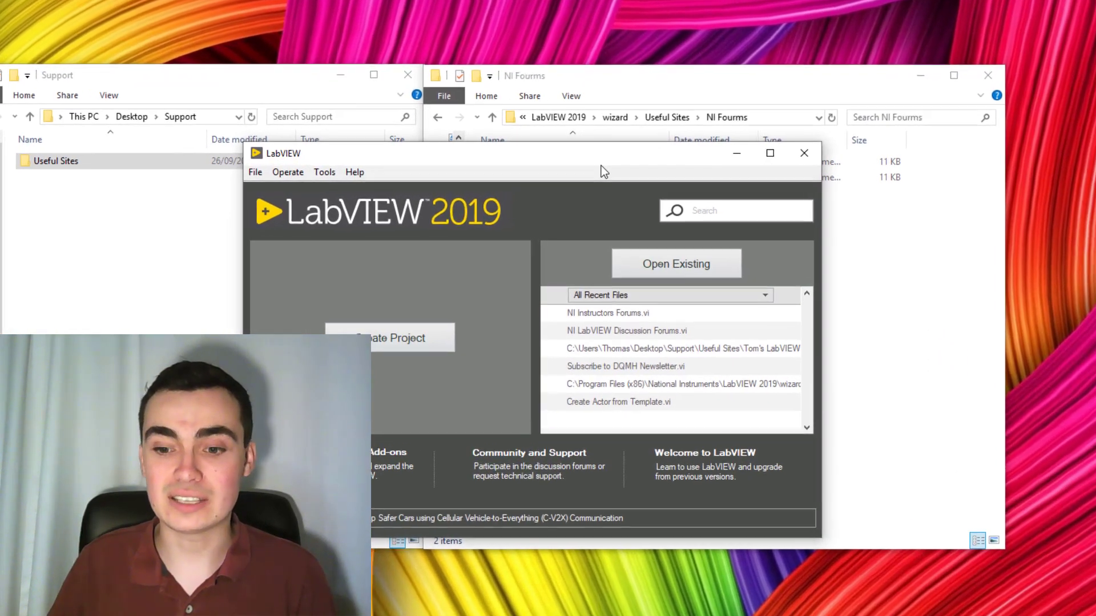
# Step: Duplicate Tom's LabVIEW Adventure.vi in the Useful Sites folder and close LabVIEW to reload it
pyautogui.click(657, 122)
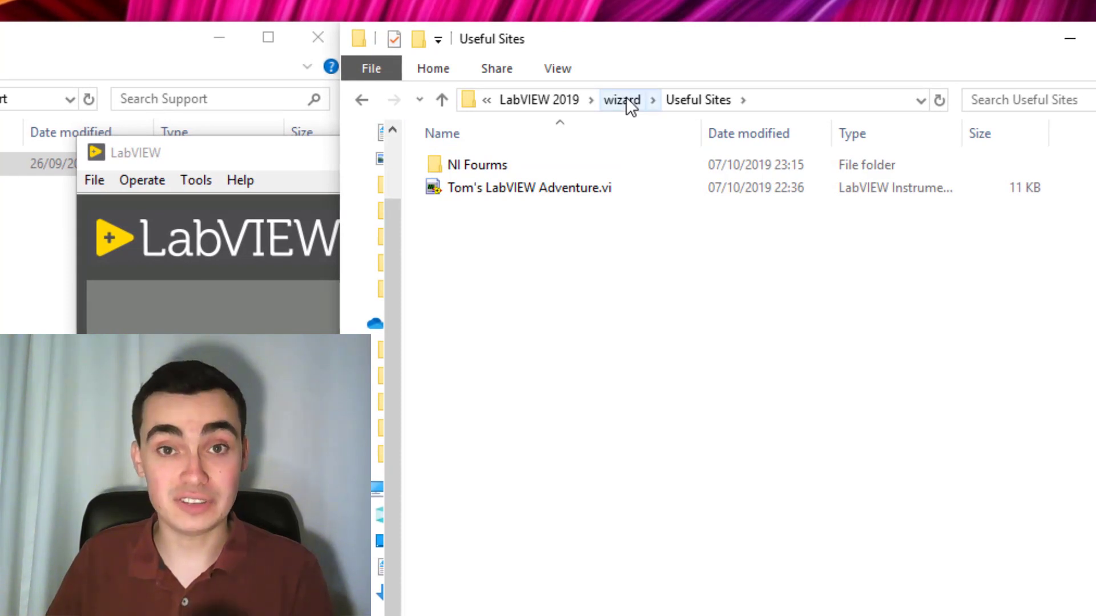
pyautogui.click(95, 188)
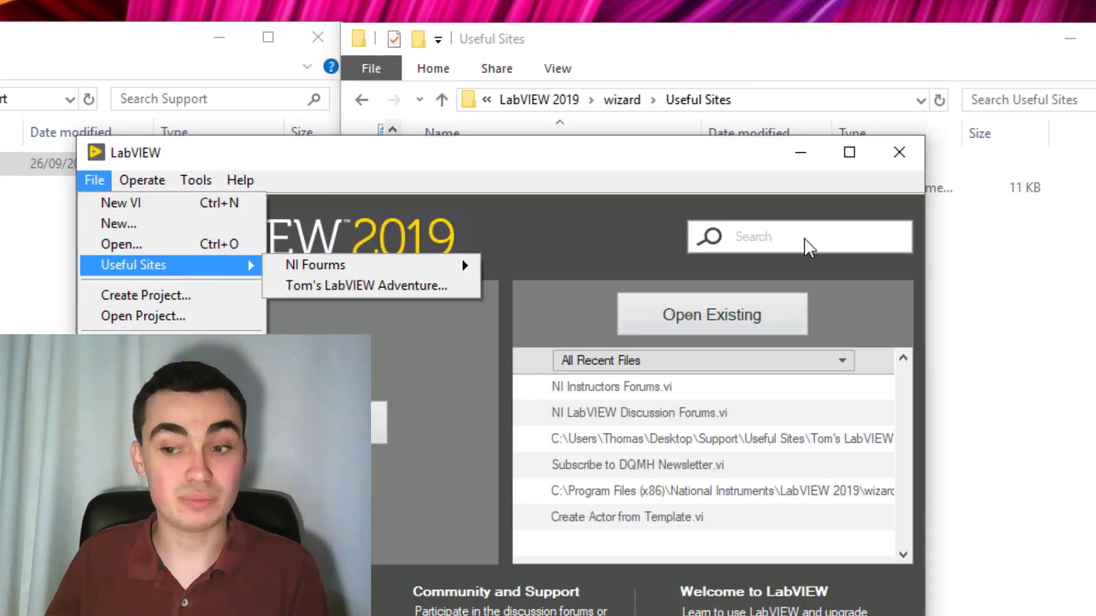
pyautogui.click(1050, 292)
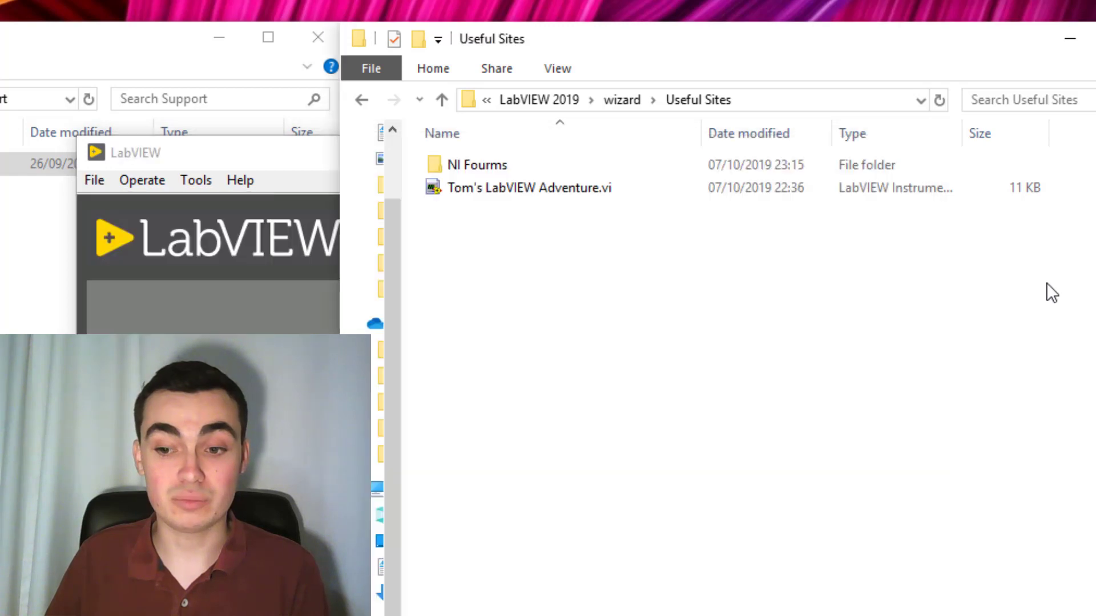
pyautogui.rightClick(525, 214)
pyautogui.click(525, 190)
pyautogui.hotkey('ctrl', 'v')
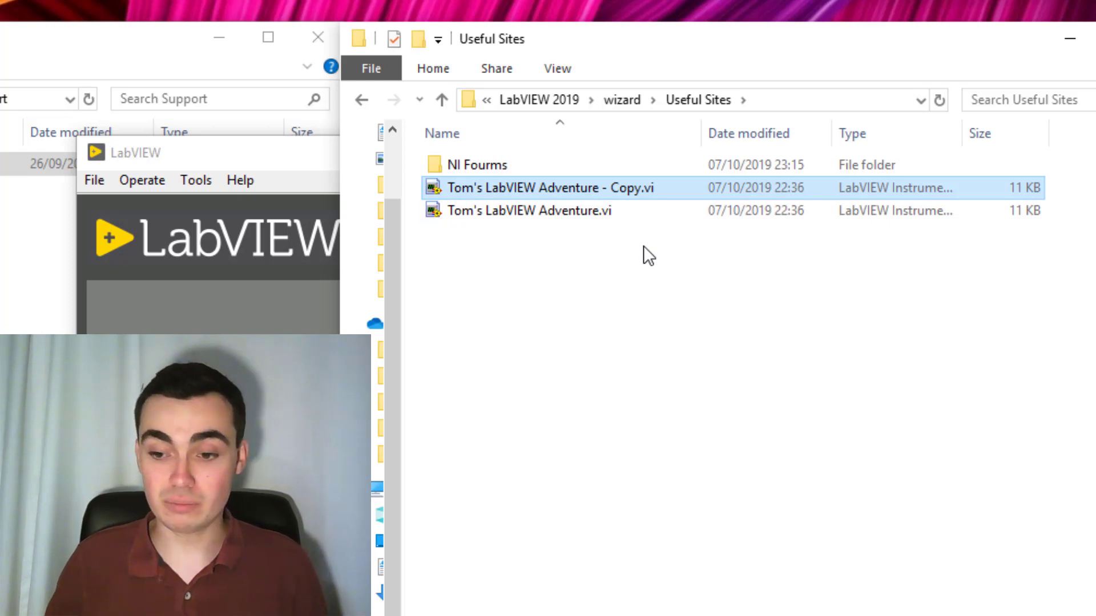
pyautogui.hotkey('alt', 'Tab')
pyautogui.click(893, 152)
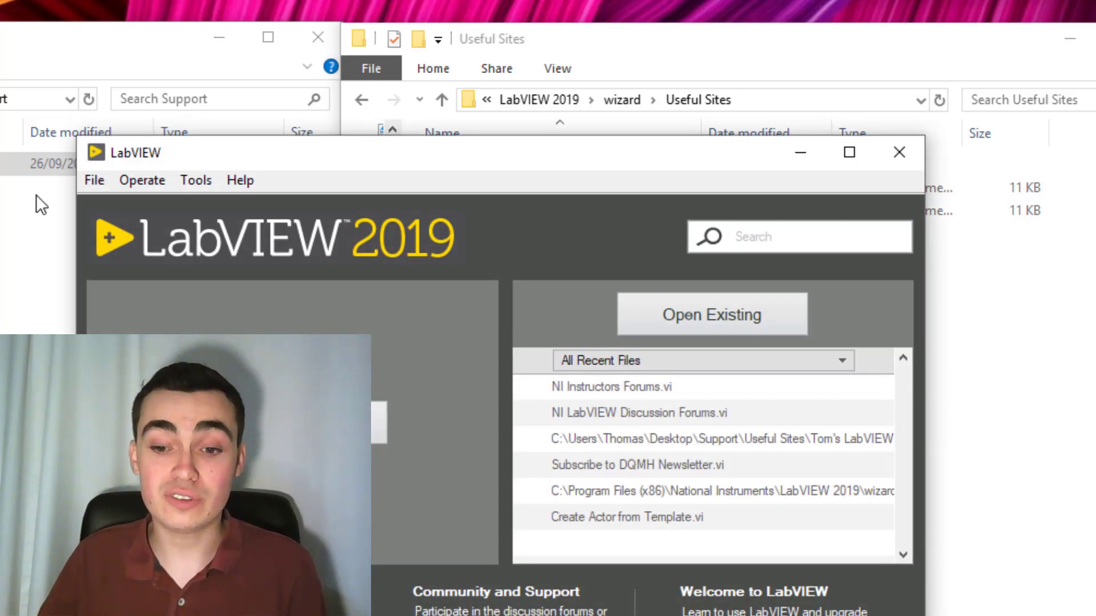
# Step: Confirm File > Useful Sites now lists Tom's LabVIEW Adventure - Copy
pyautogui.click(86, 178)
pyautogui.moveTo(177, 270)
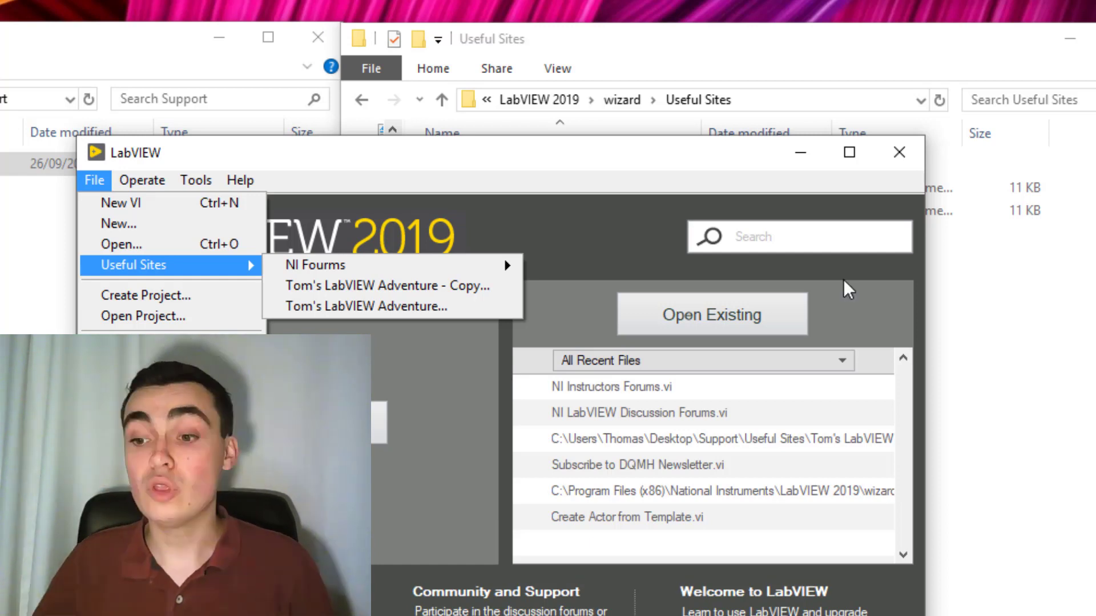
# Step: Prefix the copied VI with an underscore to make _Tom's LabVIEW Adventure - Copy.vi, then close LabVIEW
pyautogui.hotkey('alt', 'Tab')
pyautogui.click(632, 187)
pyautogui.press('F2')
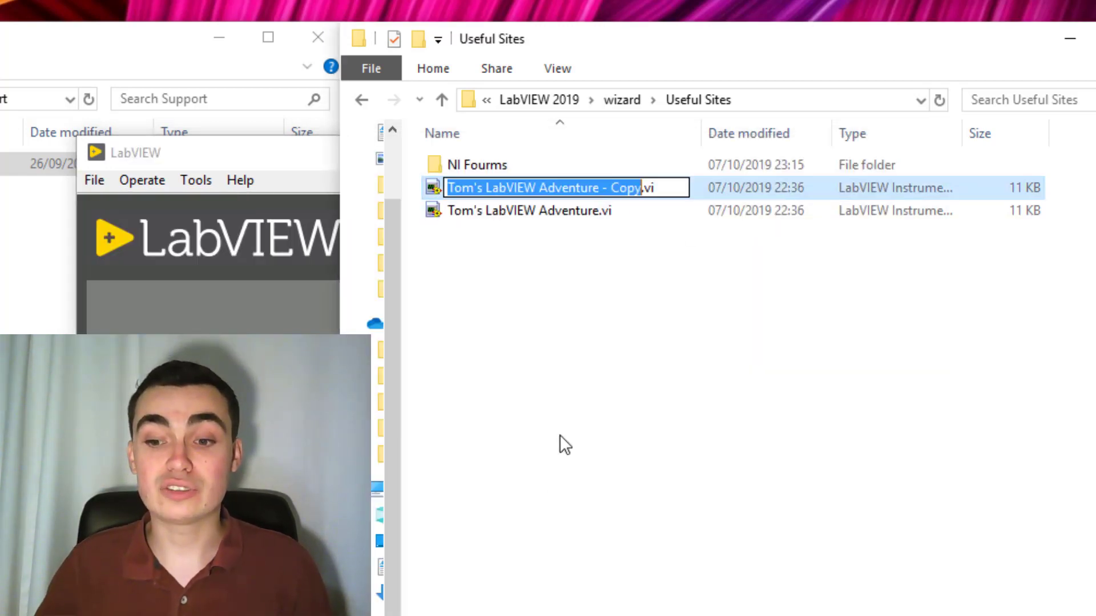
pyautogui.press('Home')
pyautogui.write('_')
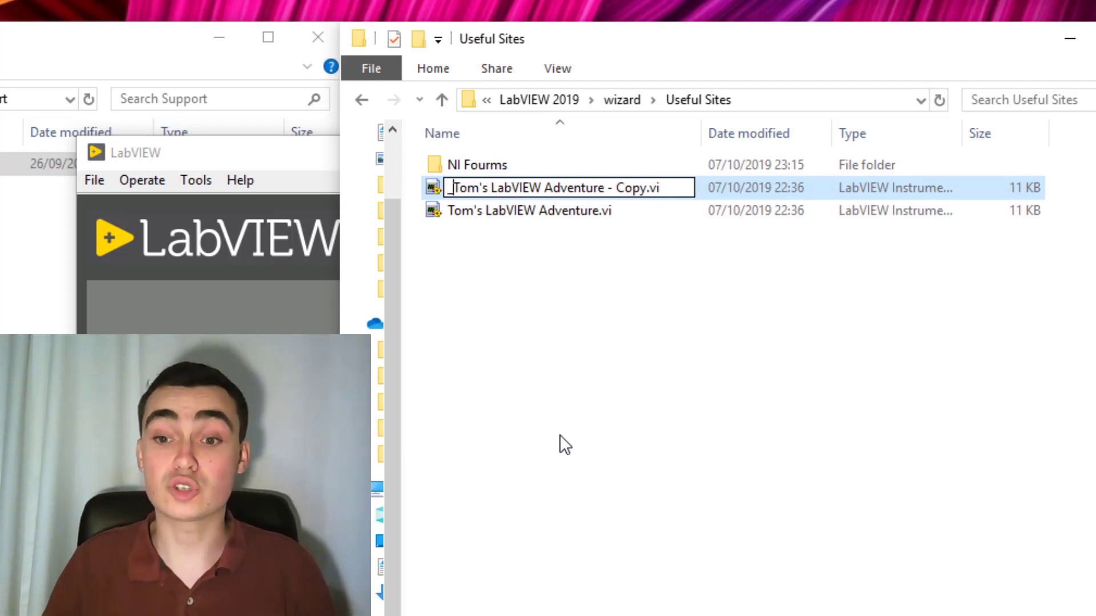
pyautogui.press('Return')
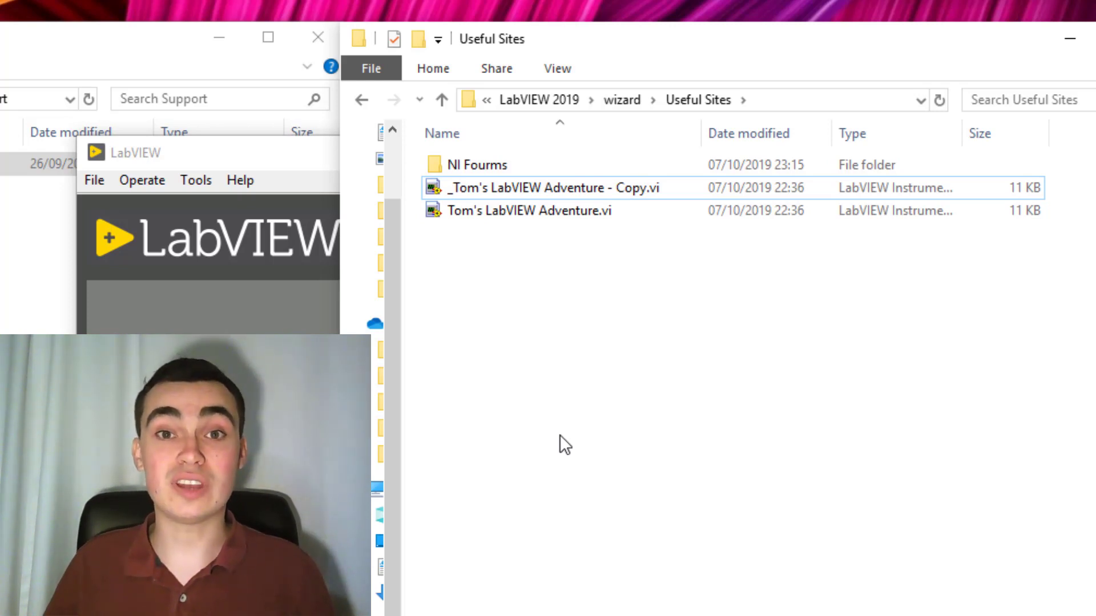
pyautogui.click(140, 152)
pyautogui.doubleClick(94, 149)
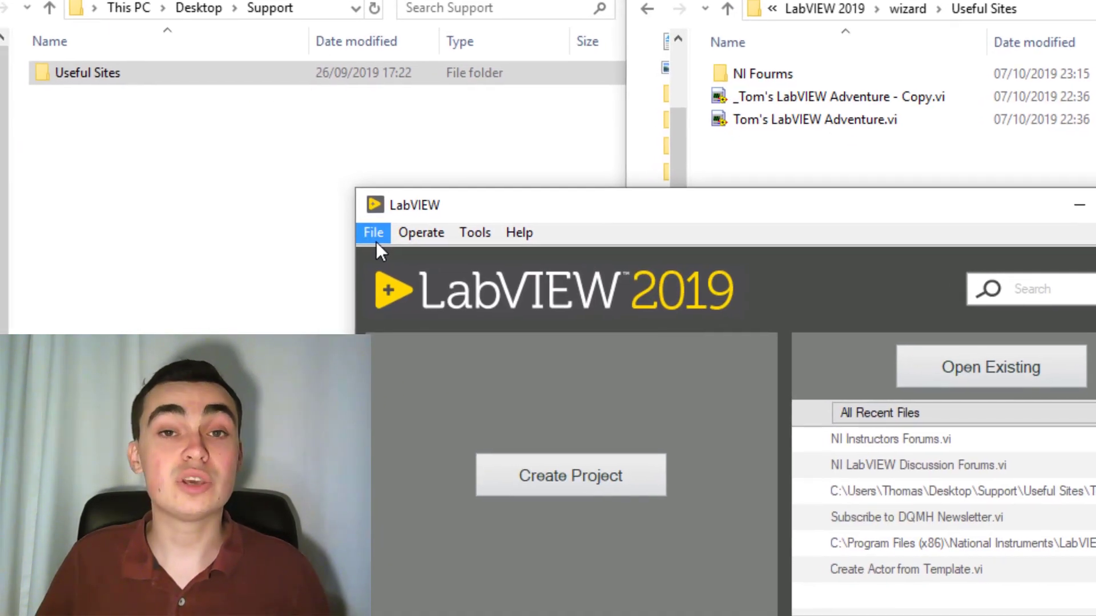
# Step: Check File > Useful Sites and its NI Fourms submenu, where the underscored copy is no longer listed
pyautogui.click(301, 114)
pyautogui.moveTo(526, 315)
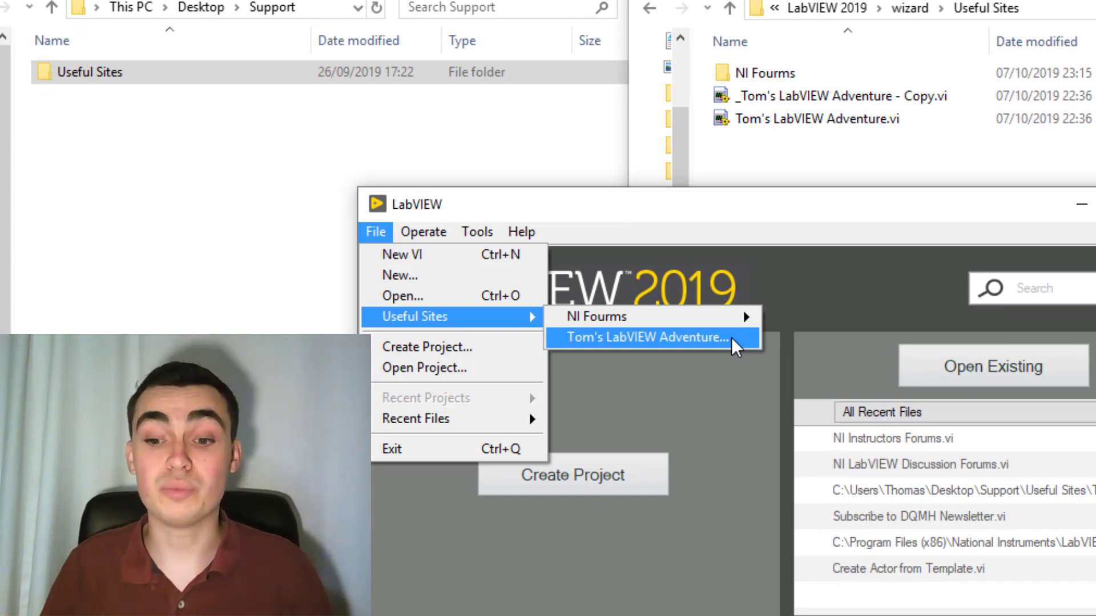
pyautogui.moveTo(722, 317)
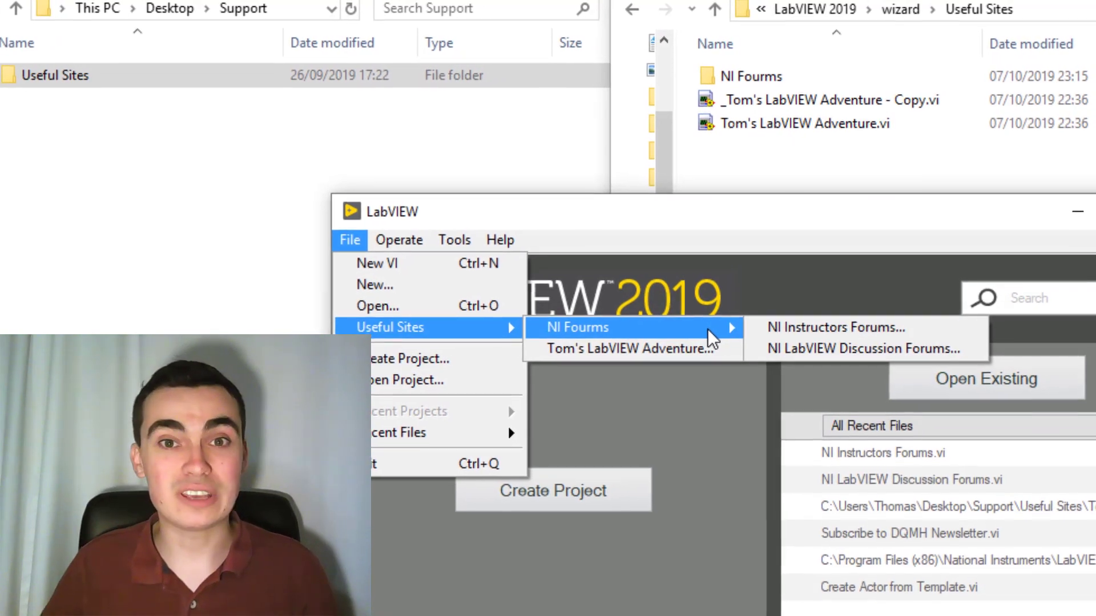
# Step: Open the NI Fourms folder in File Explorer
pyautogui.click(782, 193)
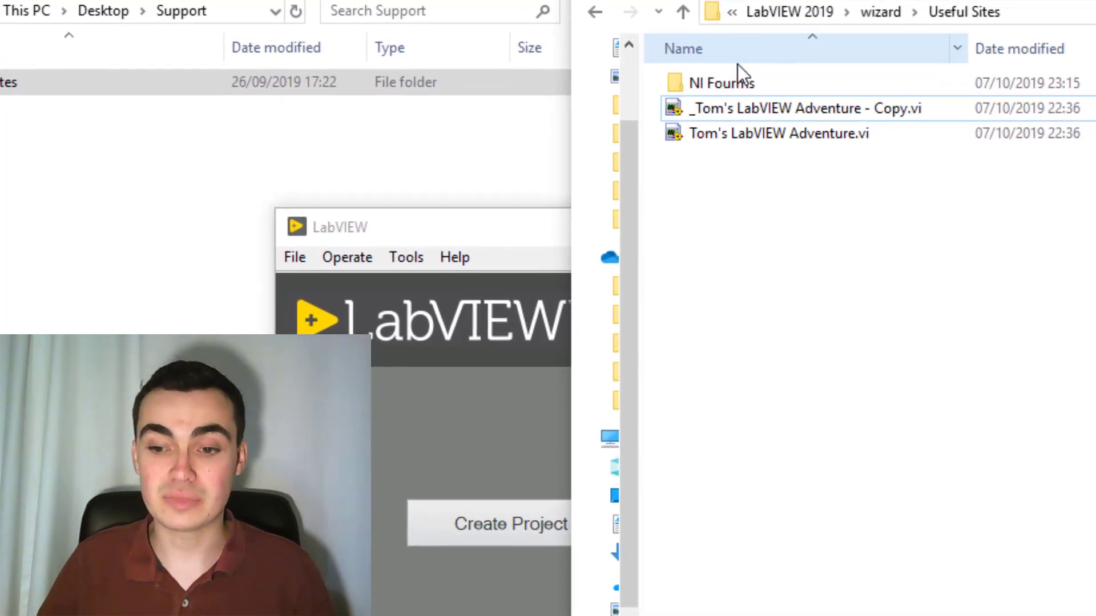
pyautogui.click(766, 73)
pyautogui.doubleClick(735, 84)
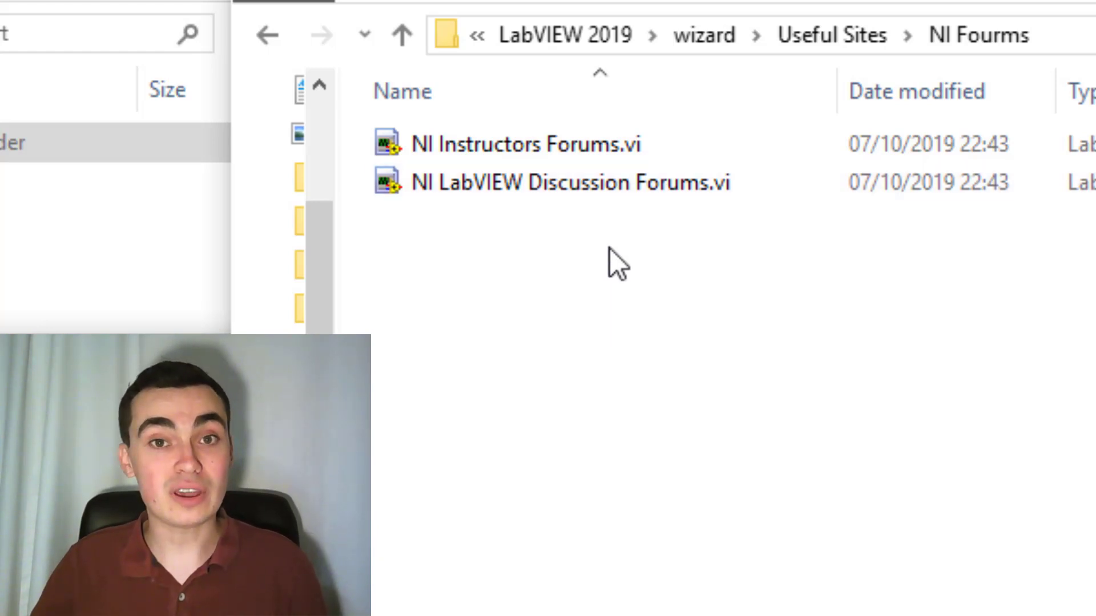
# Step: Duplicate both forum VIs in the NI Fourms folder with copy and paste
pyautogui.moveTo(610, 248); pyautogui.dragTo(606, 153)
pyautogui.hotkey('ctrl', 'c')
pyautogui.hotkey('ctrl', 'v')
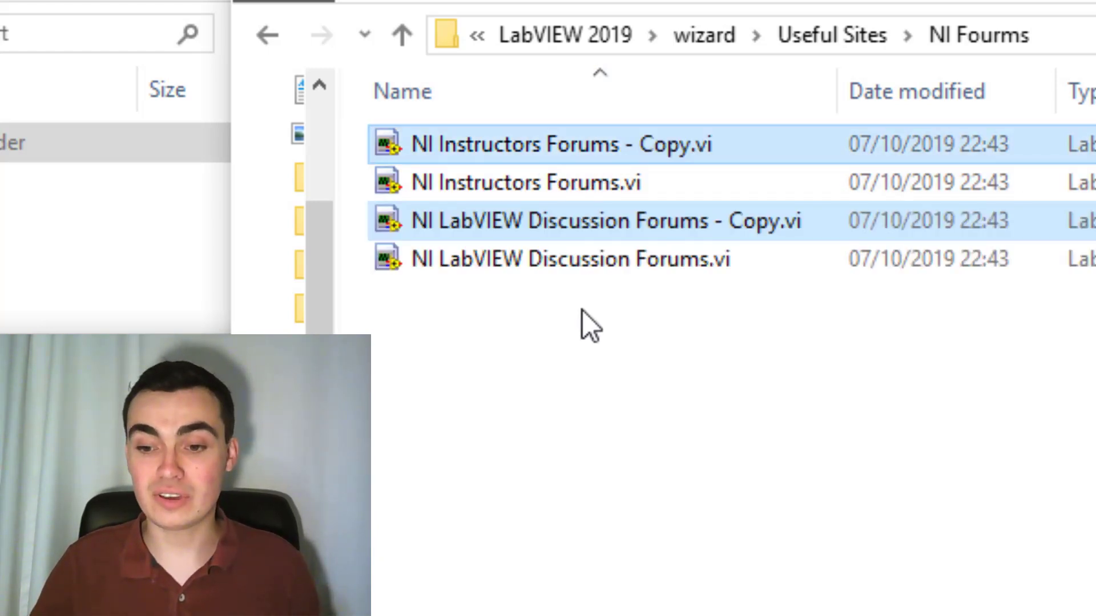
# Step: Rename the two copies to A.vi and B.vi
pyautogui.click(485, 134)
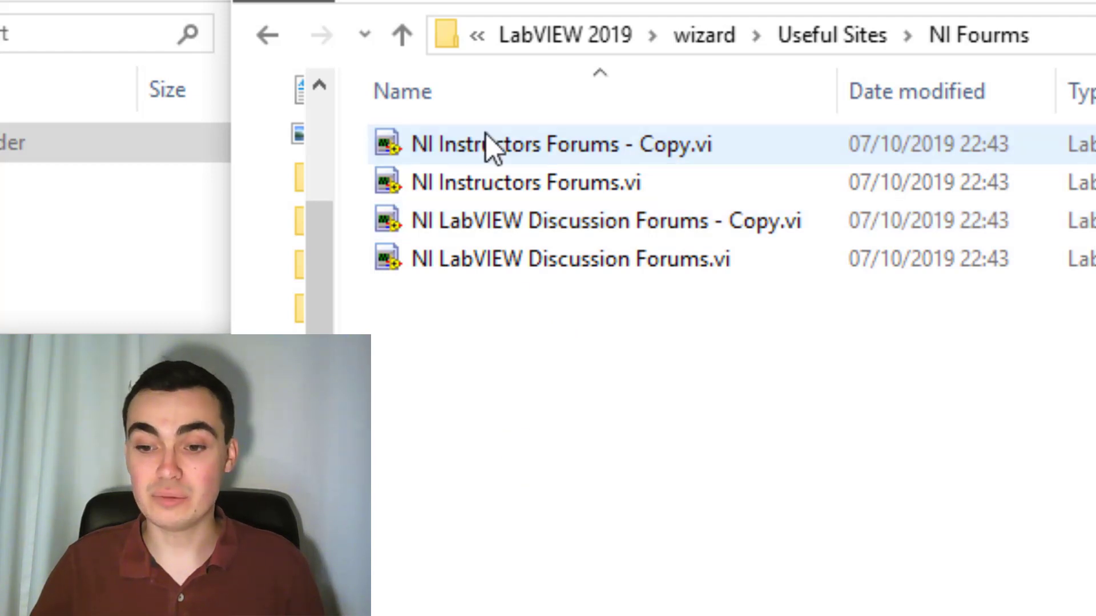
pyautogui.click(485, 134)
pyautogui.write('A.vi')
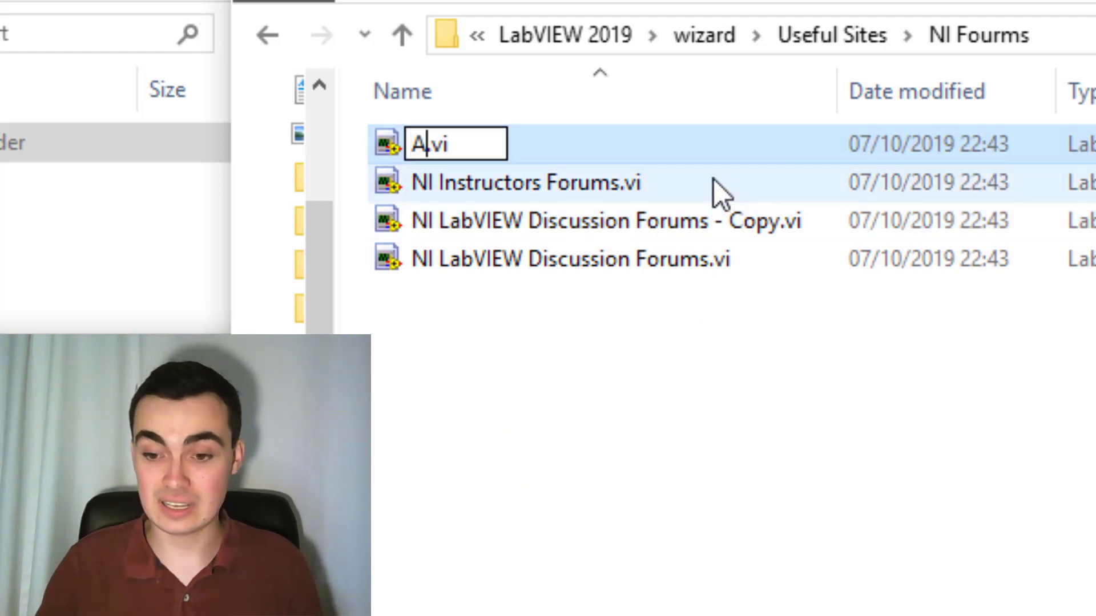
pyautogui.click(885, 219)
pyautogui.press('F2')
pyautogui.write('B')
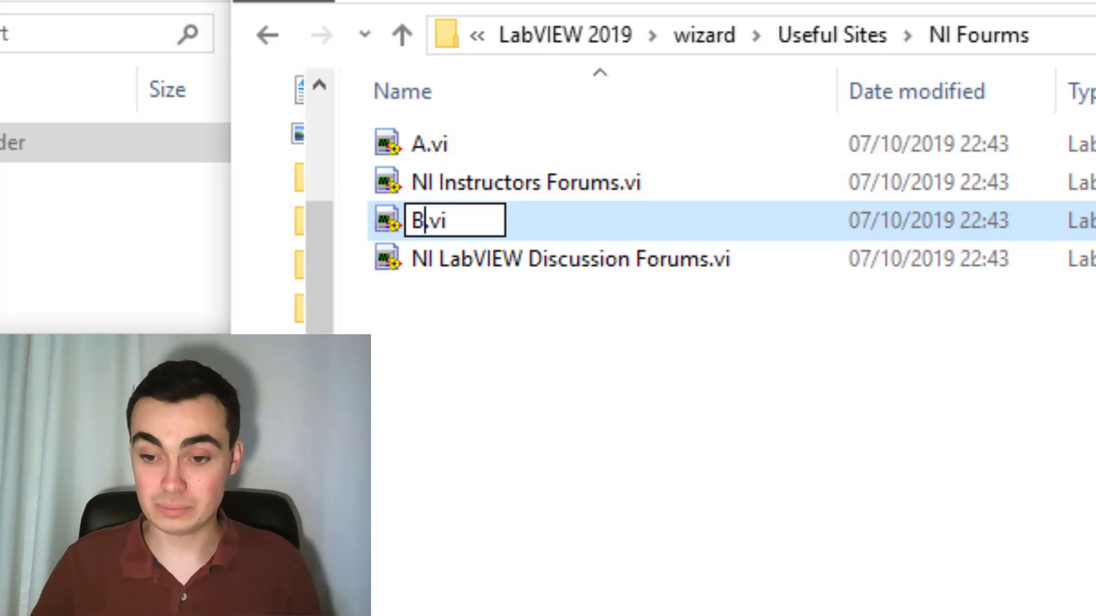
pyautogui.press('Return')
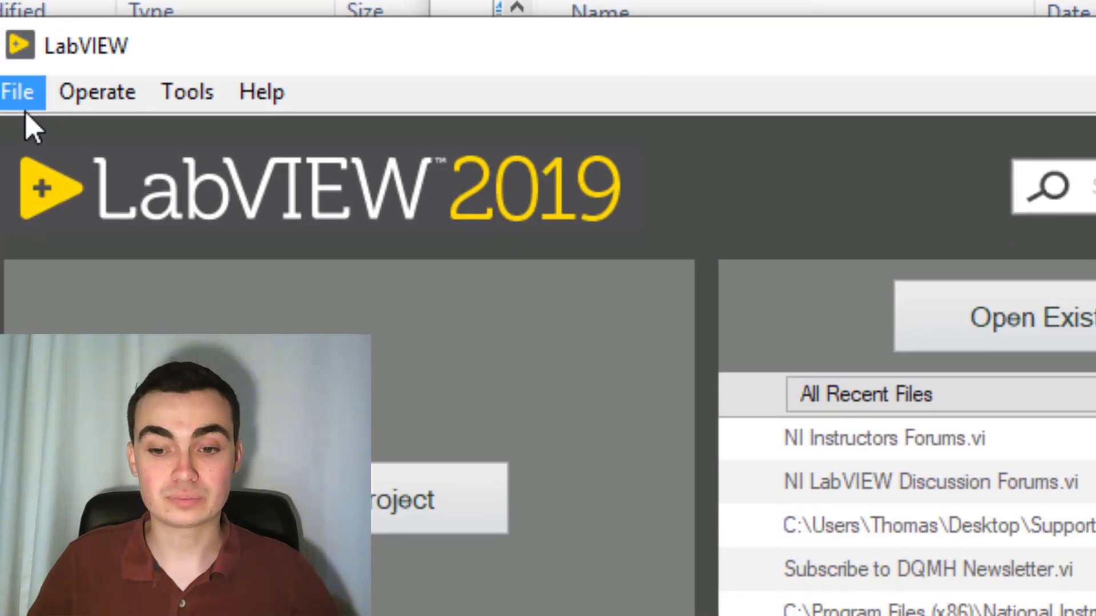
# Step: View File > Useful Sites > NI Fourms, which now lists A and B beside both forum entries
pyautogui.click(22, 94)
pyautogui.moveTo(142, 243)
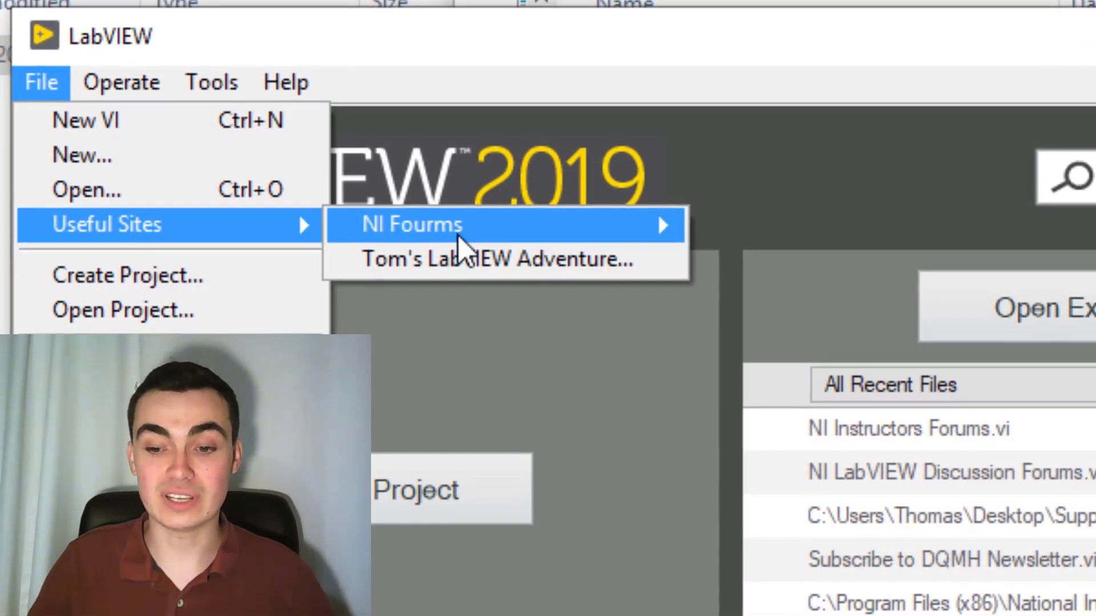
pyautogui.moveTo(458, 234)
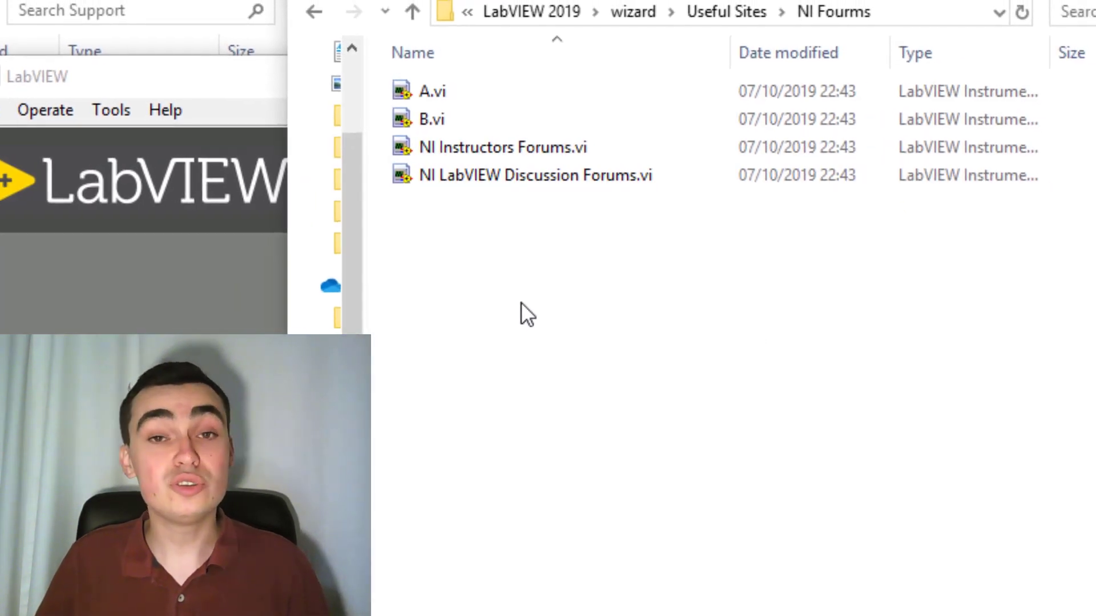
# Step: Create a new text document named NI Forums.txt in NI Fourms and open it in Notepad
pyautogui.rightClick(549, 280)
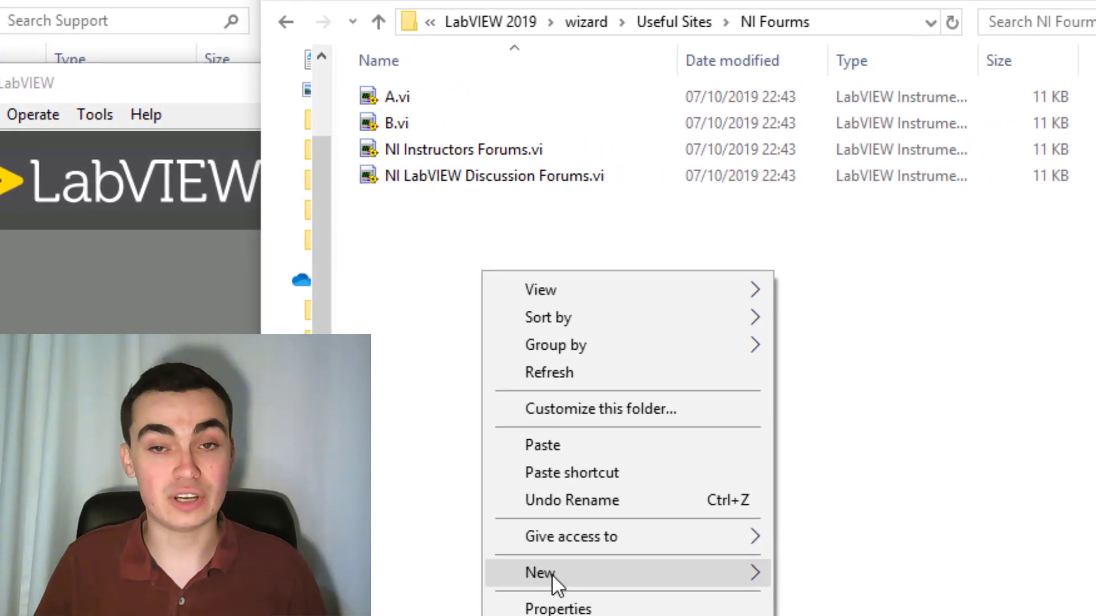
pyautogui.moveTo(552, 574)
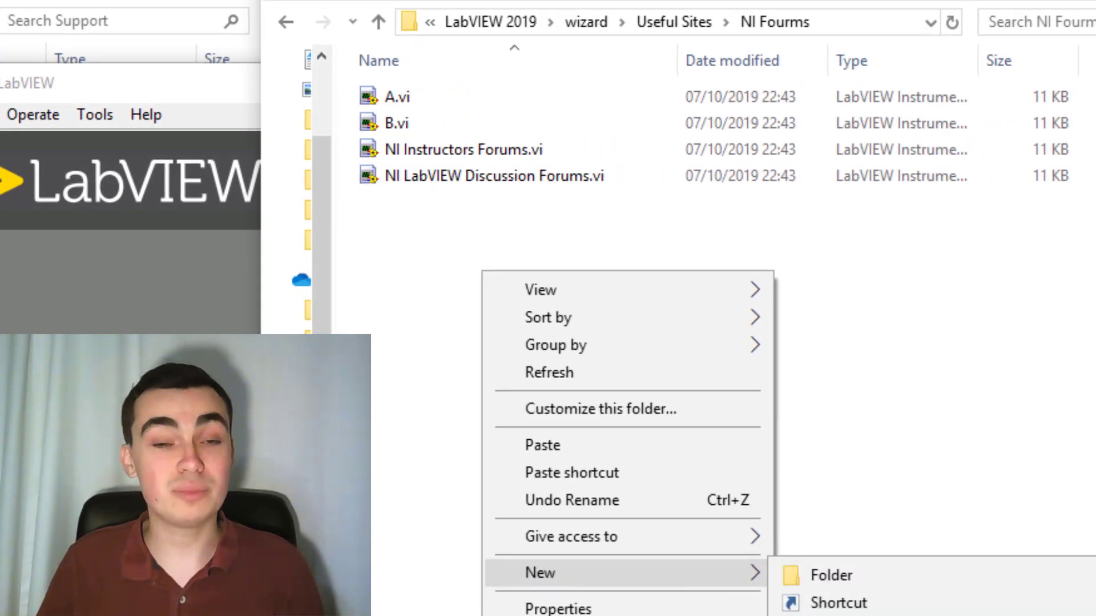
pyautogui.press('t')
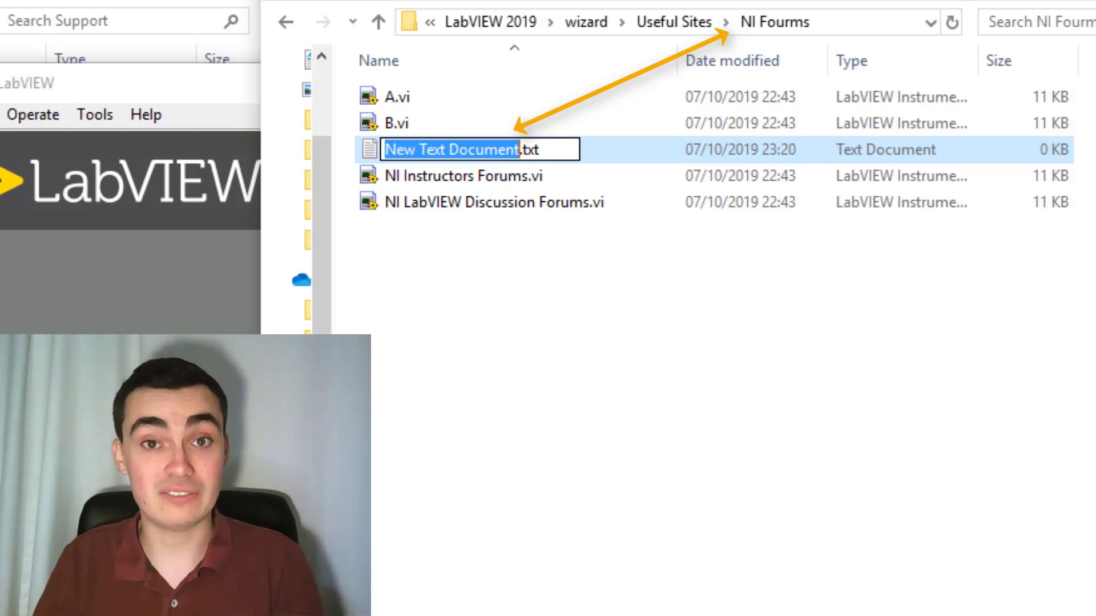
pyautogui.write('NI For')
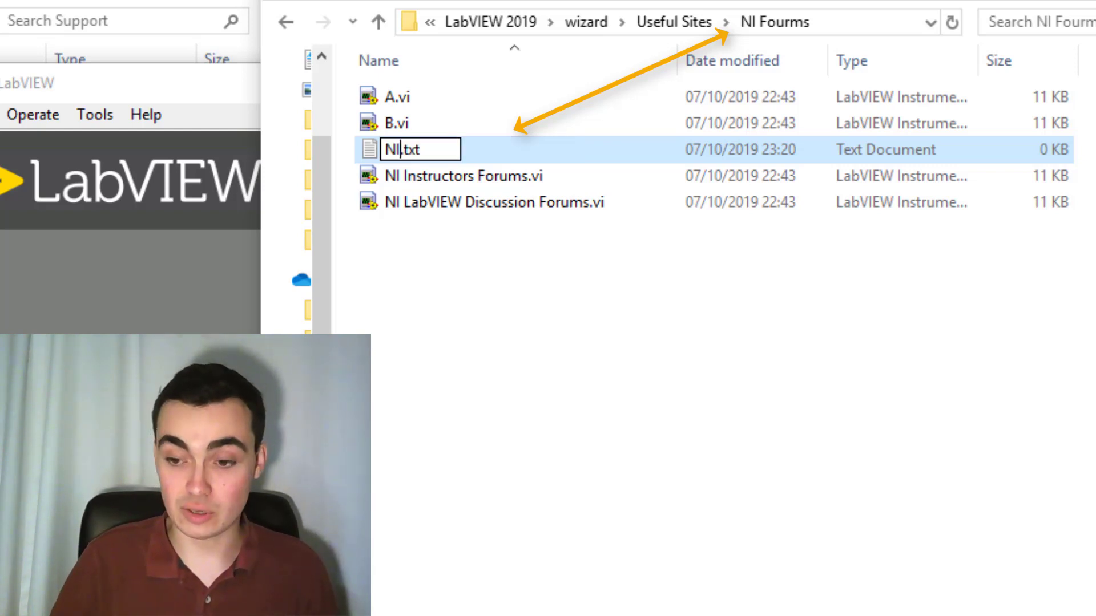
pyautogui.write('ums')
pyautogui.press('Return')
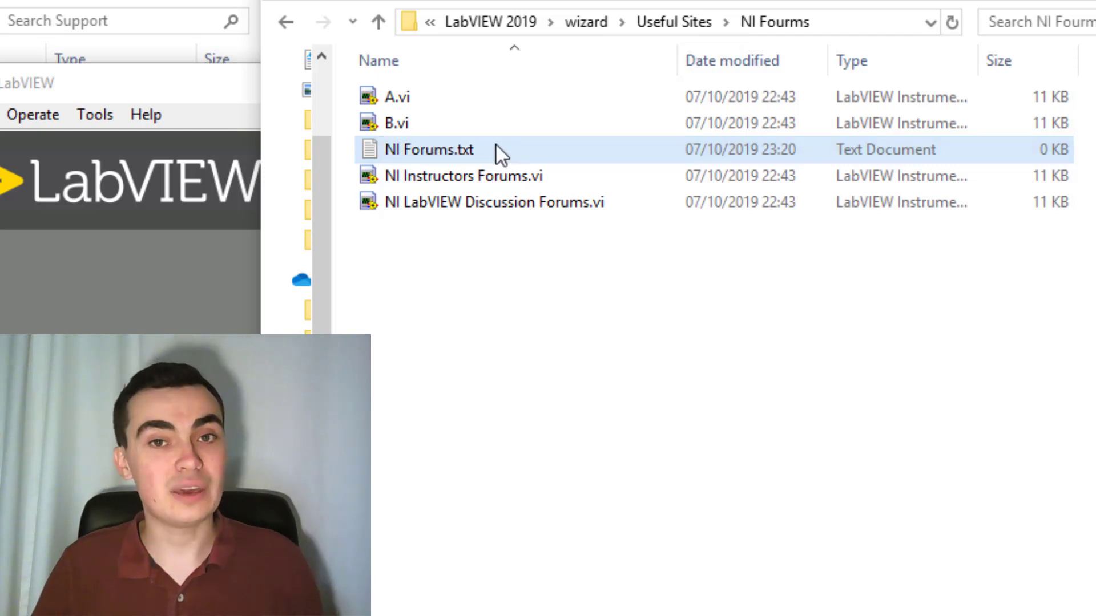
pyautogui.doubleClick(494, 150)
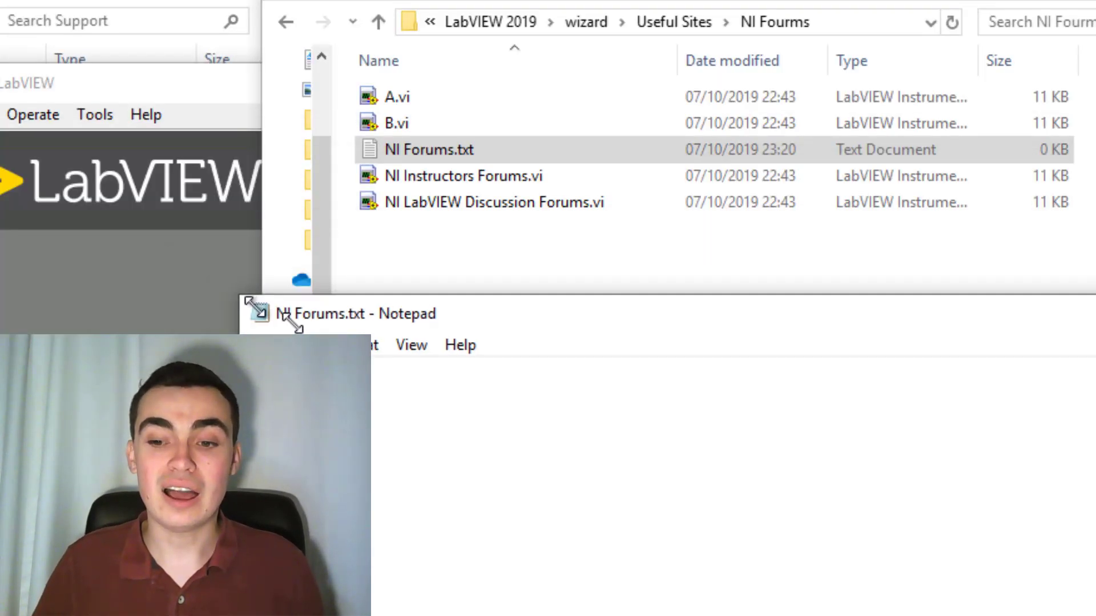
# Step: Move Notepad over the folder and begin typing the entry list, starting with 'NI'
pyautogui.moveTo(320, 457); pyautogui.dragTo(365, 235)
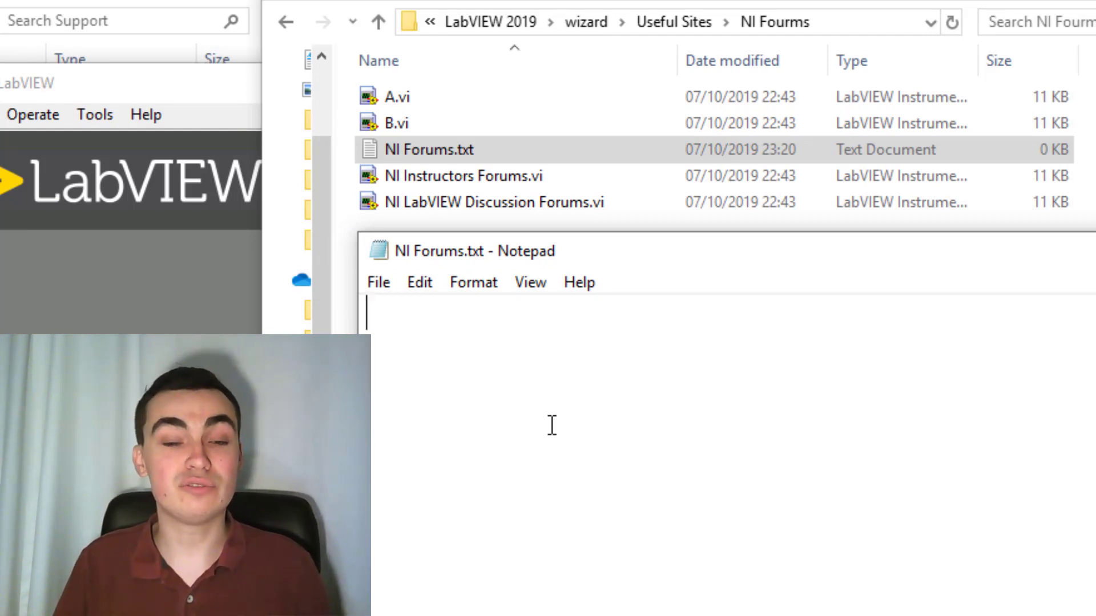
pyautogui.write('NI')
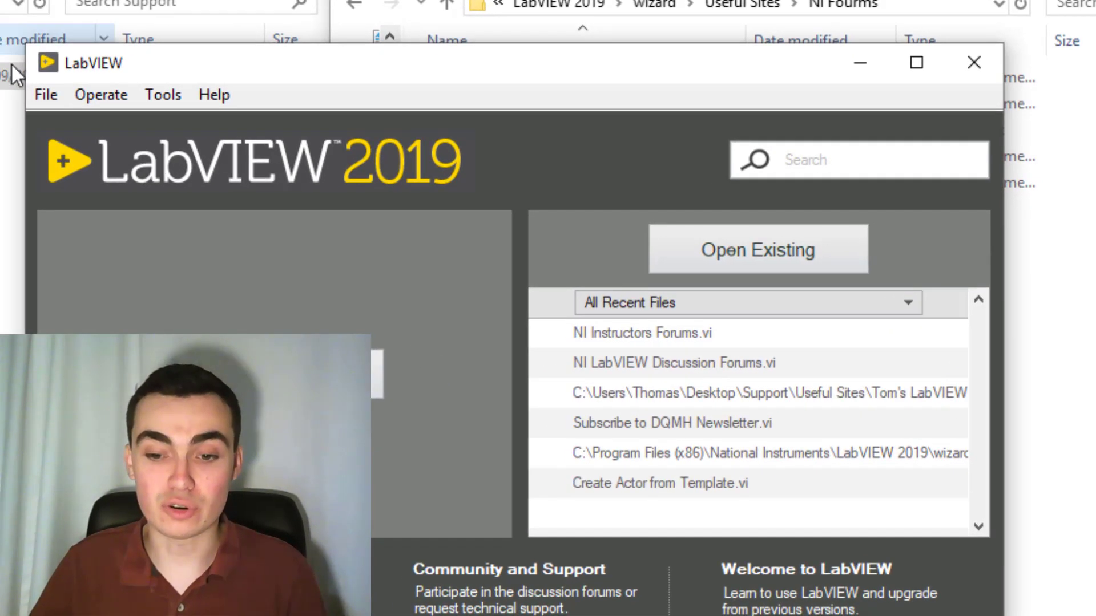
# Step: Check the order of entries in File > Useful Sites > NI Fourms after saving the list
pyautogui.click(46, 94)
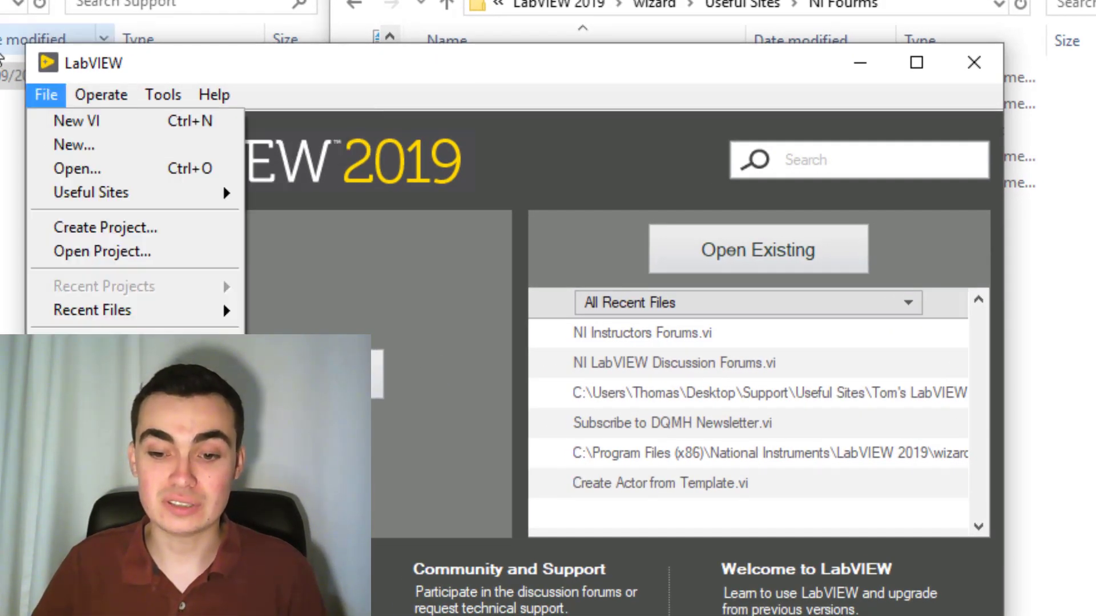
pyautogui.moveTo(217, 192)
pyautogui.moveTo(326, 201)
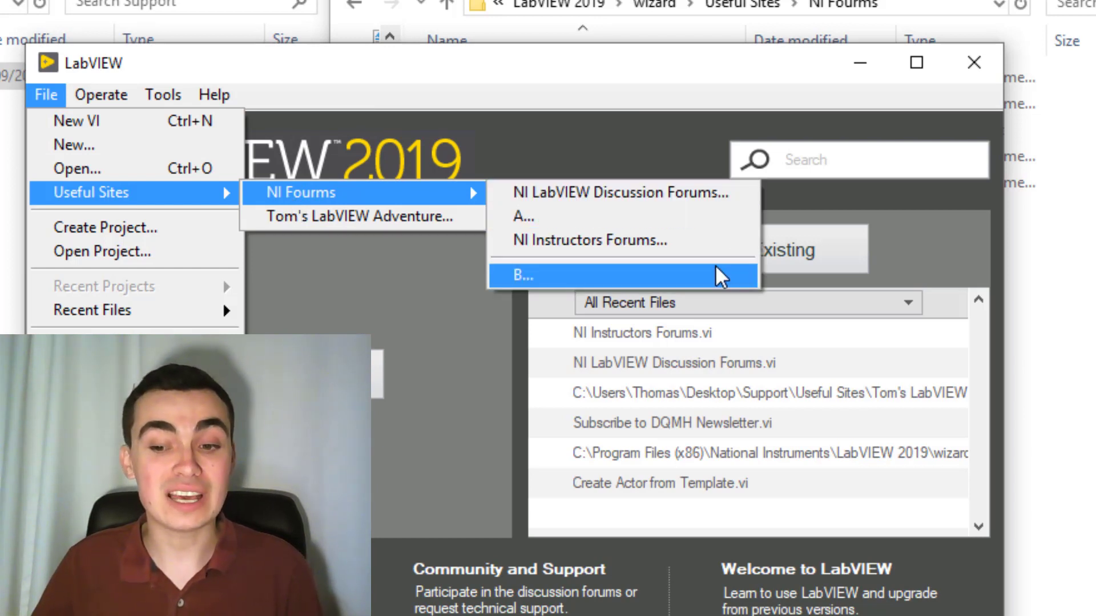
# Step: Open NI Fourms.txt and arrange the Notepad and LabVIEW windows side by side
pyautogui.hotkey('alt', 'Tab')
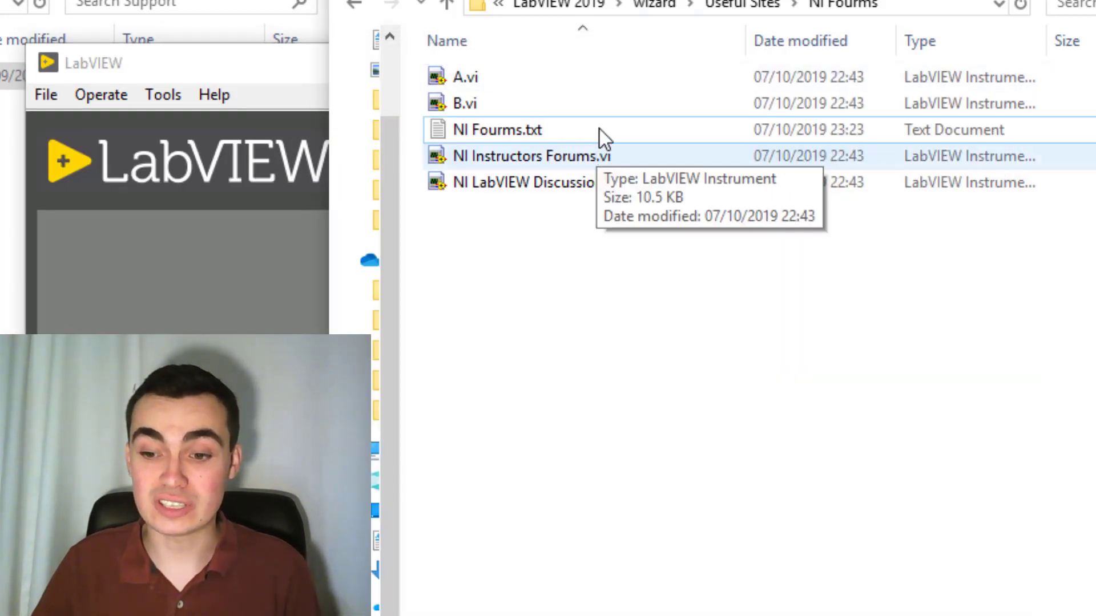
pyautogui.doubleClick(600, 128)
pyautogui.moveTo(698, 305); pyautogui.dragTo(800, 160)
pyautogui.click(288, 67)
pyautogui.moveTo(270, 57); pyautogui.dragTo(9, 34)
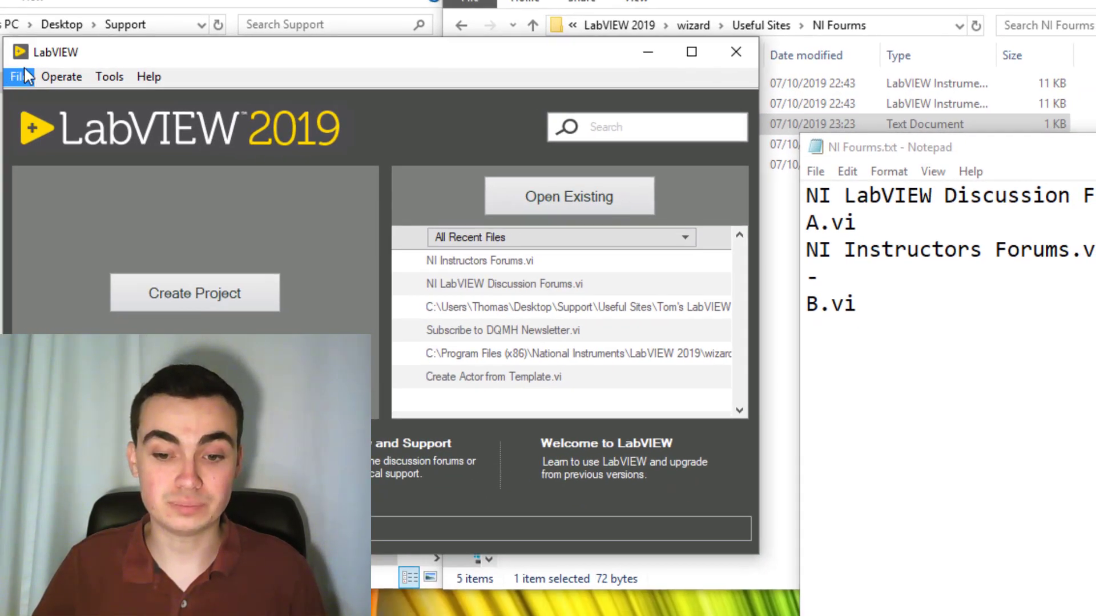
# Step: Compare the NI Fourms submenu against the text file's order, then rearrange both windows
pyautogui.click(25, 74)
pyautogui.moveTo(126, 153)
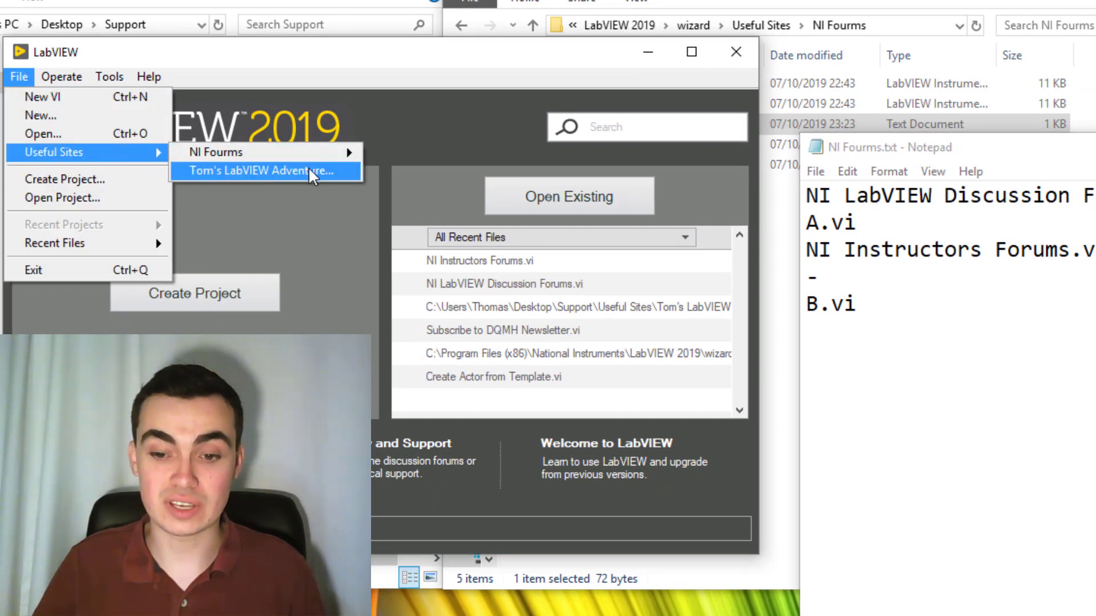
pyautogui.moveTo(336, 152)
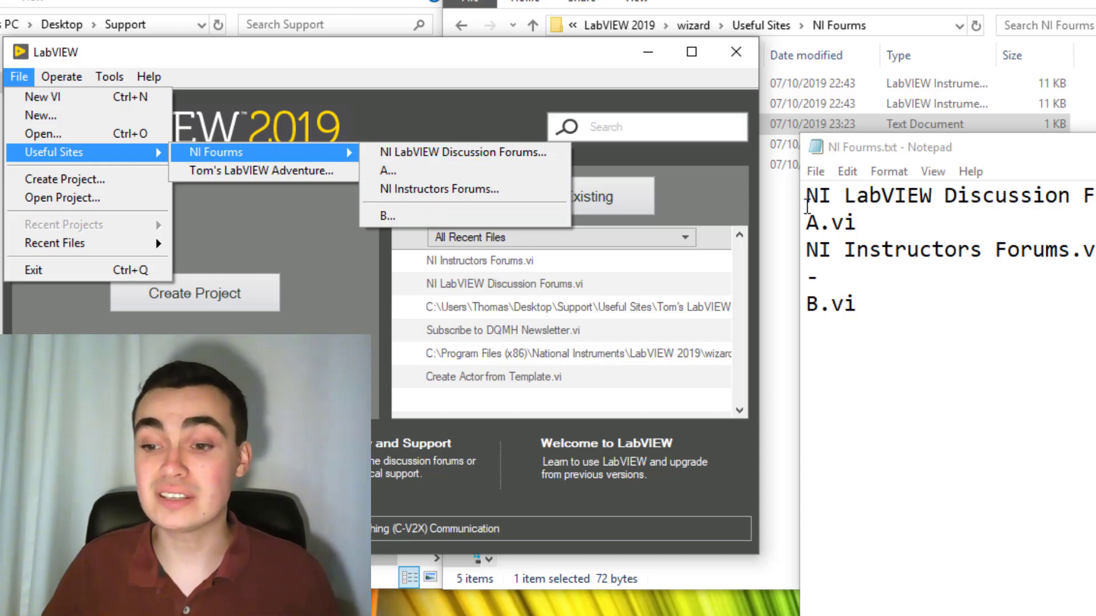
pyautogui.moveTo(866, 154); pyautogui.dragTo(825, 140)
pyautogui.moveTo(587, 63); pyautogui.dragTo(293, 148)
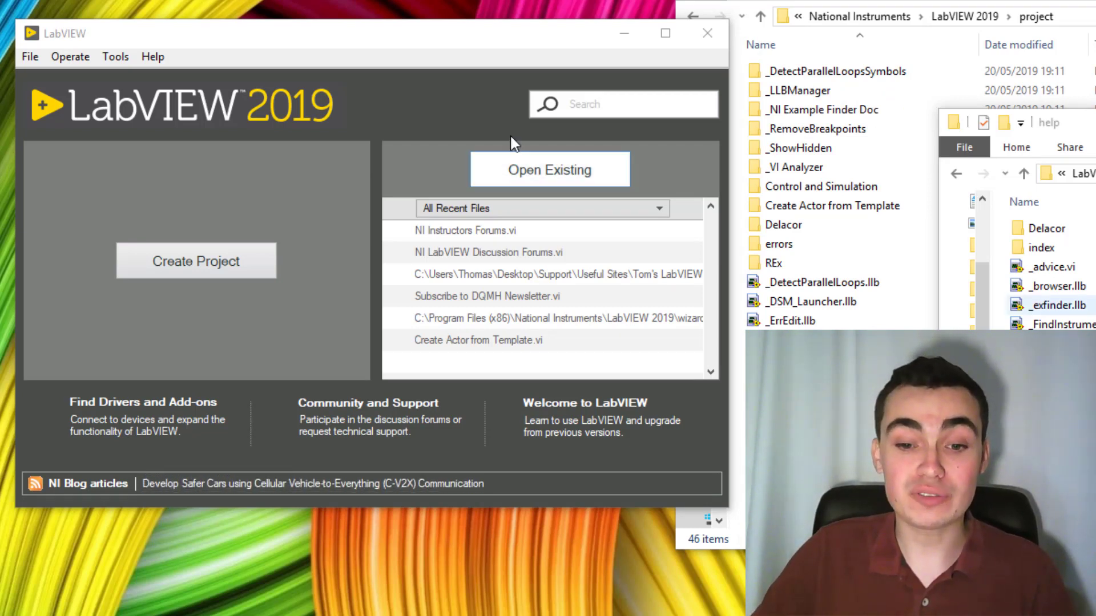
# Step: Review the Tools menu's REx entries and scroll the project folder to match its files
pyautogui.click(121, 55)
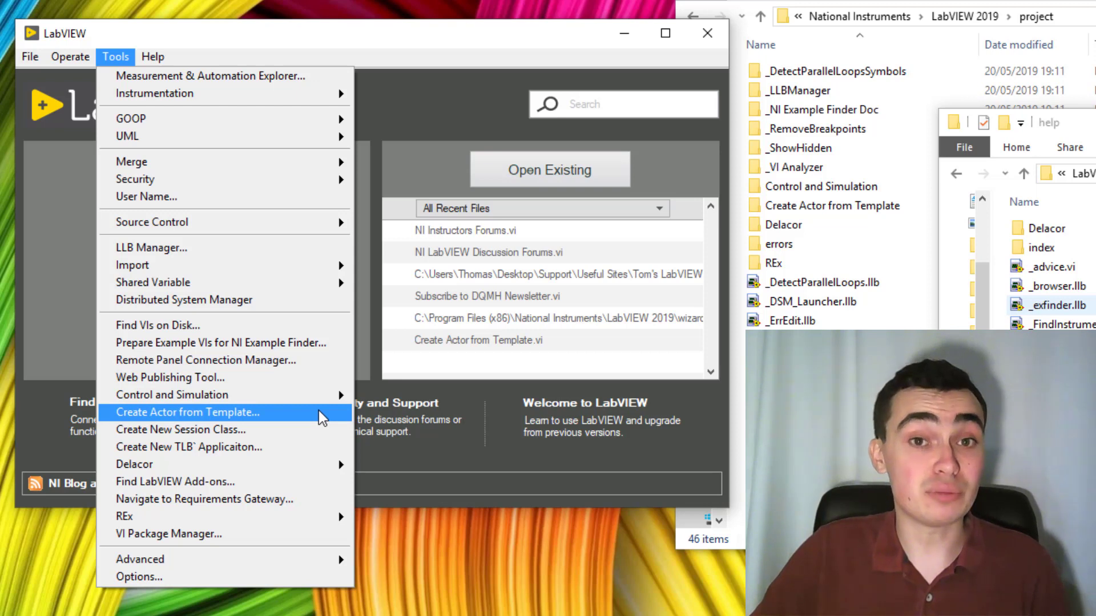
pyautogui.moveTo(301, 518)
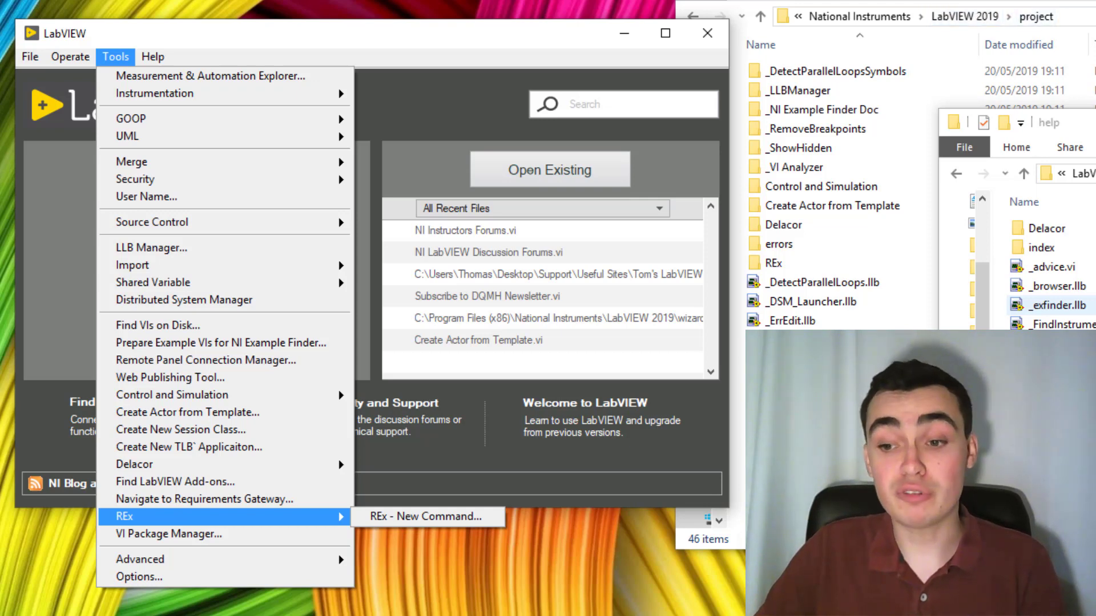
pyautogui.click(1036, 16)
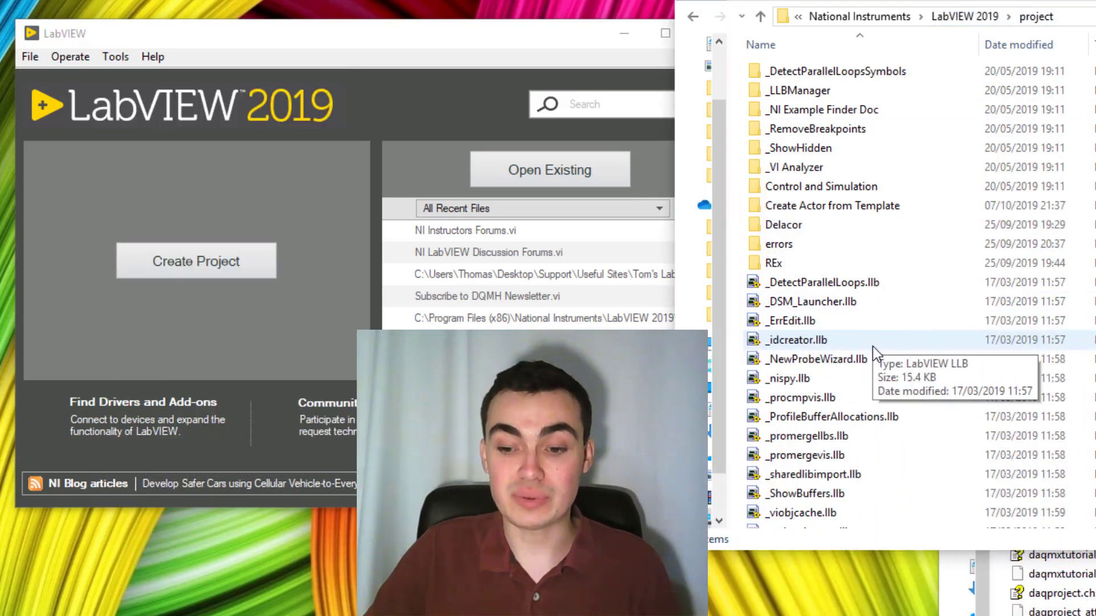
pyautogui.scroll(-5, 874, 357)
pyautogui.scroll(-2, 927, 441)
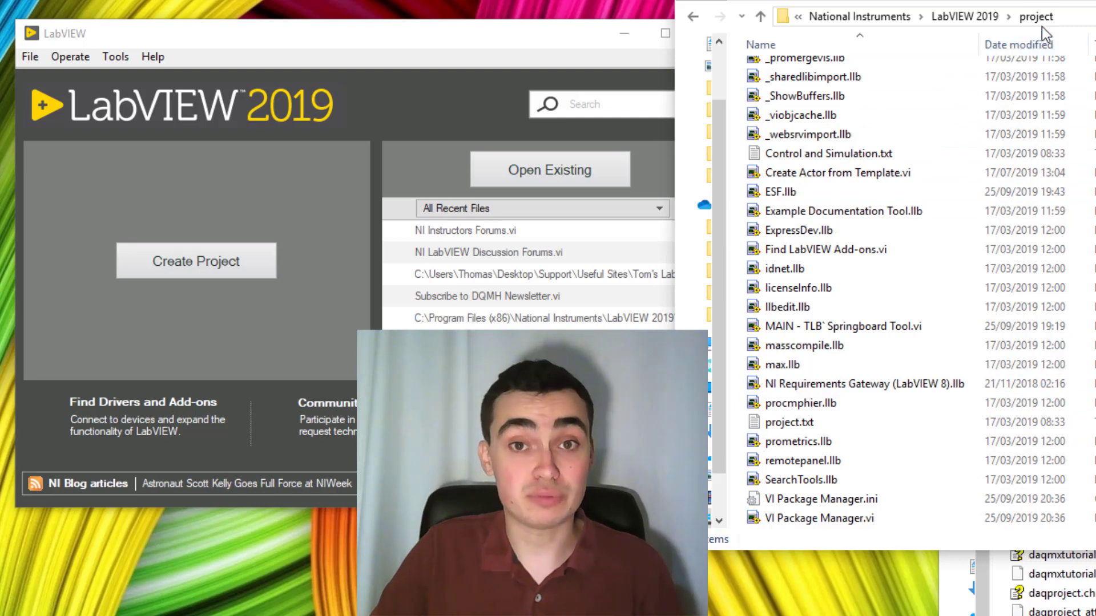
# Step: Check the Help > Delacor entries and bring the LabVIEW help folder window forward
pyautogui.click(153, 57)
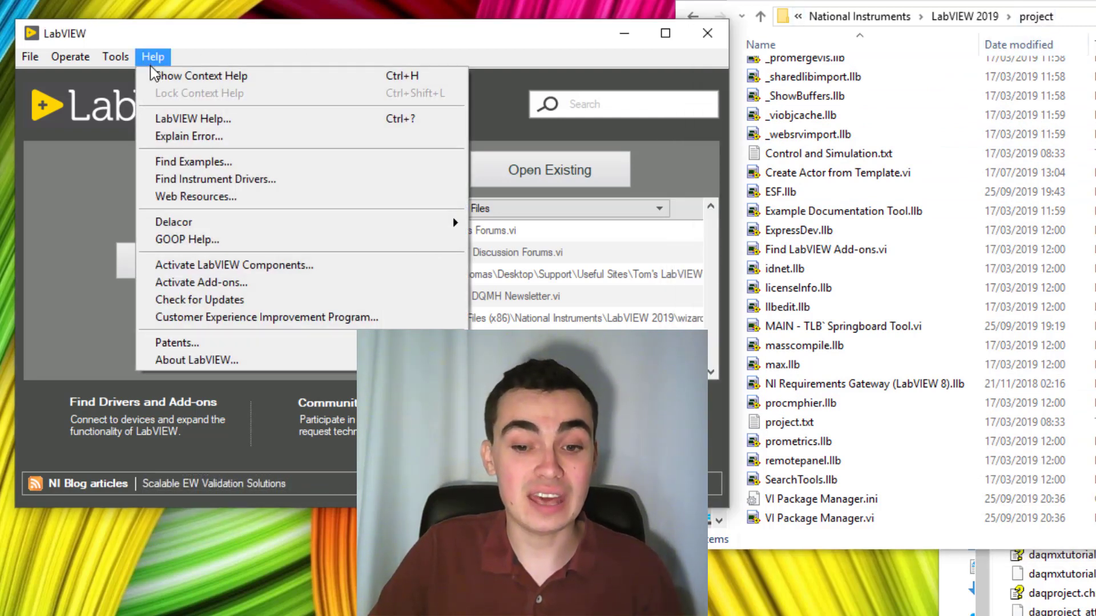
pyautogui.moveTo(344, 226)
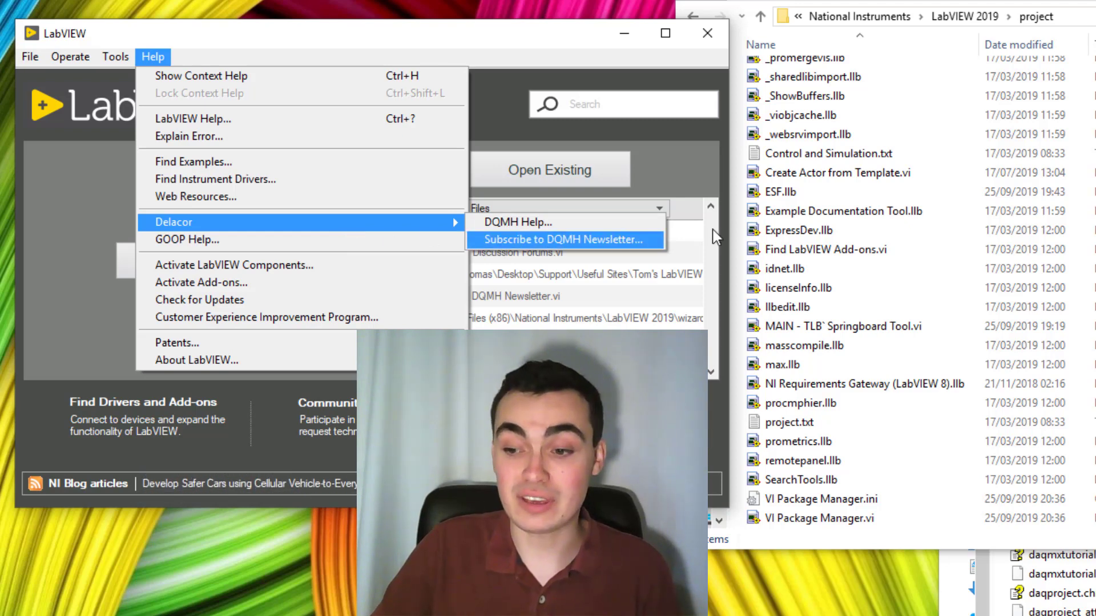
pyautogui.click(518, 222)
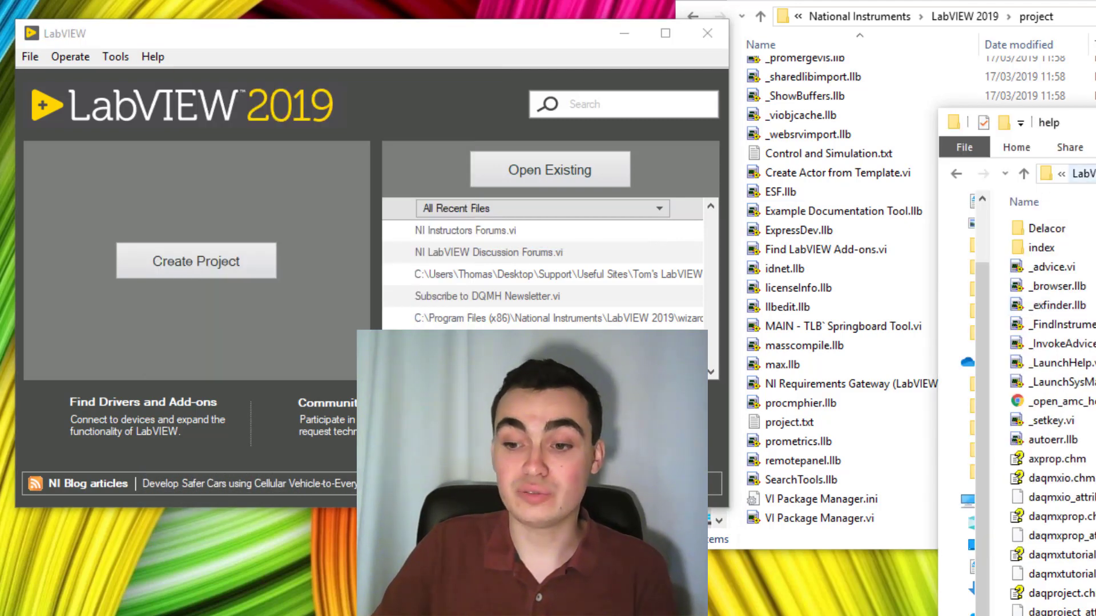